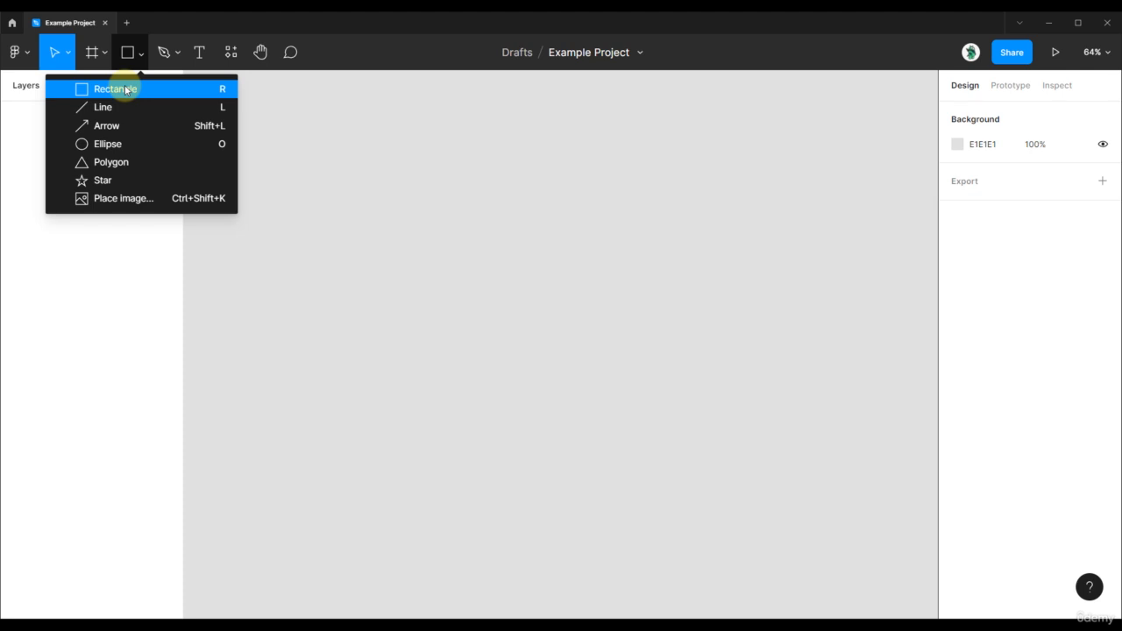
# Draw a rectangle about 531 × 528 in the canvas centre and fill it with red FF4D4D
pyautogui.click(115, 90)
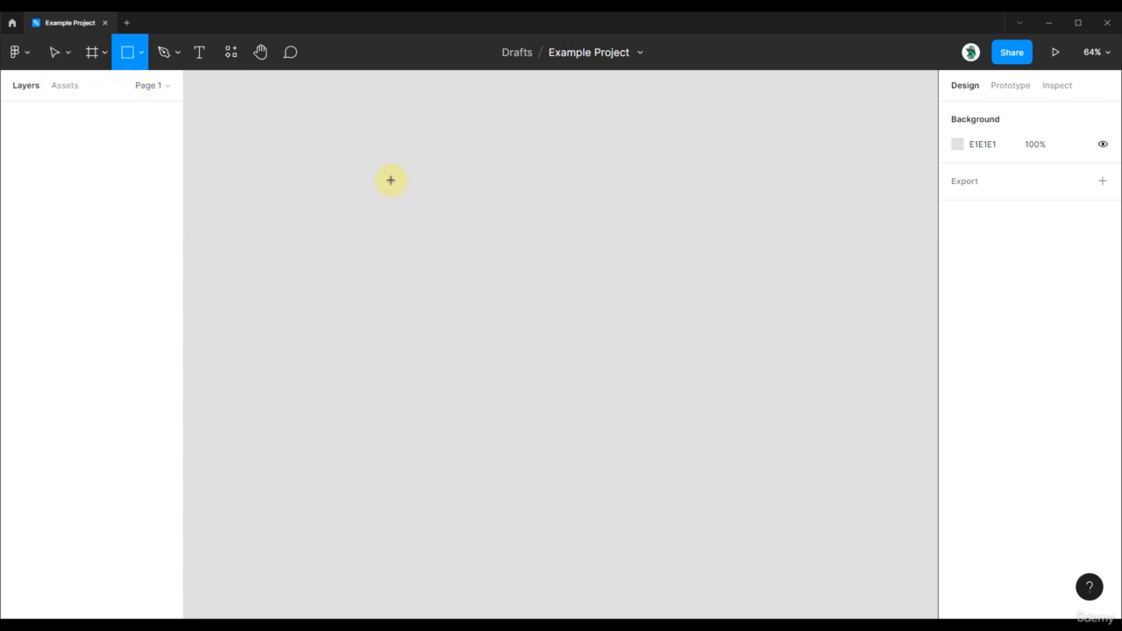
pyautogui.moveTo(391, 180); pyautogui.dragTo(651, 443)
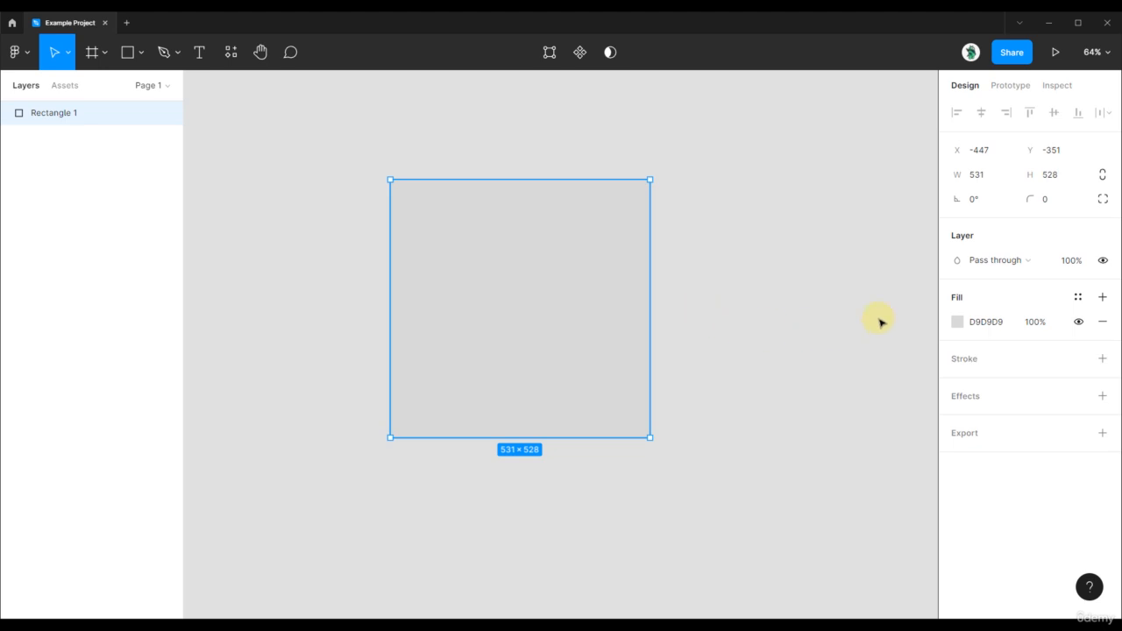
pyautogui.click(961, 326)
pyautogui.moveTo(809, 281); pyautogui.dragTo(884, 233)
pyautogui.click(773, 160)
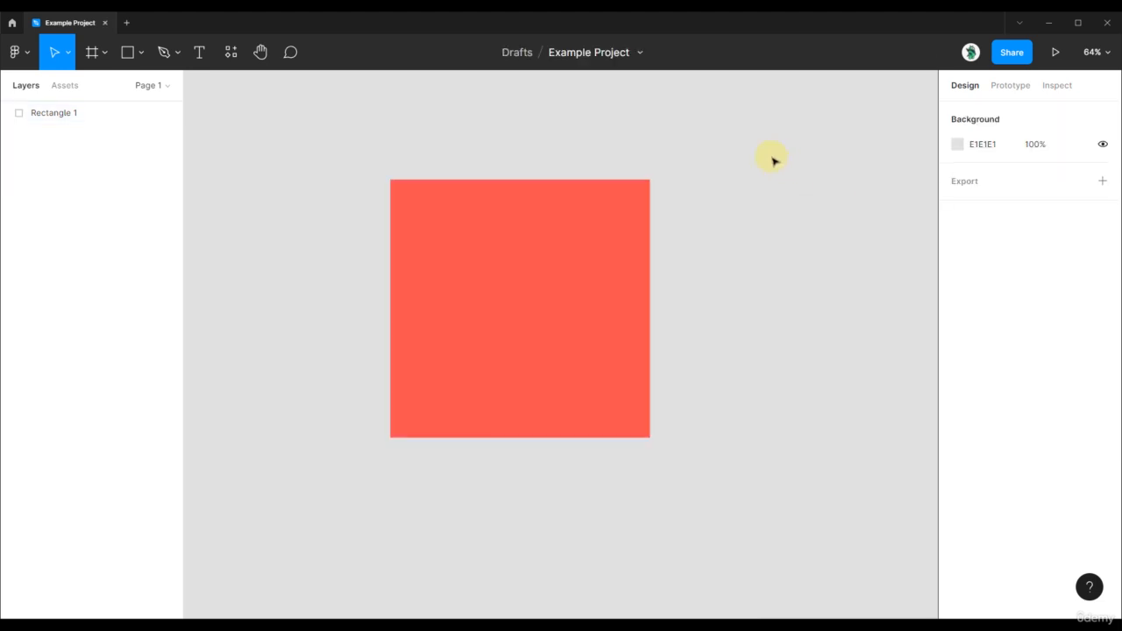
# Move the rectangle slightly and scale it down proportionally about its centre to about 357 × 354
pyautogui.click(534, 220)
pyautogui.moveTo(534, 220); pyautogui.dragTo(550, 222)
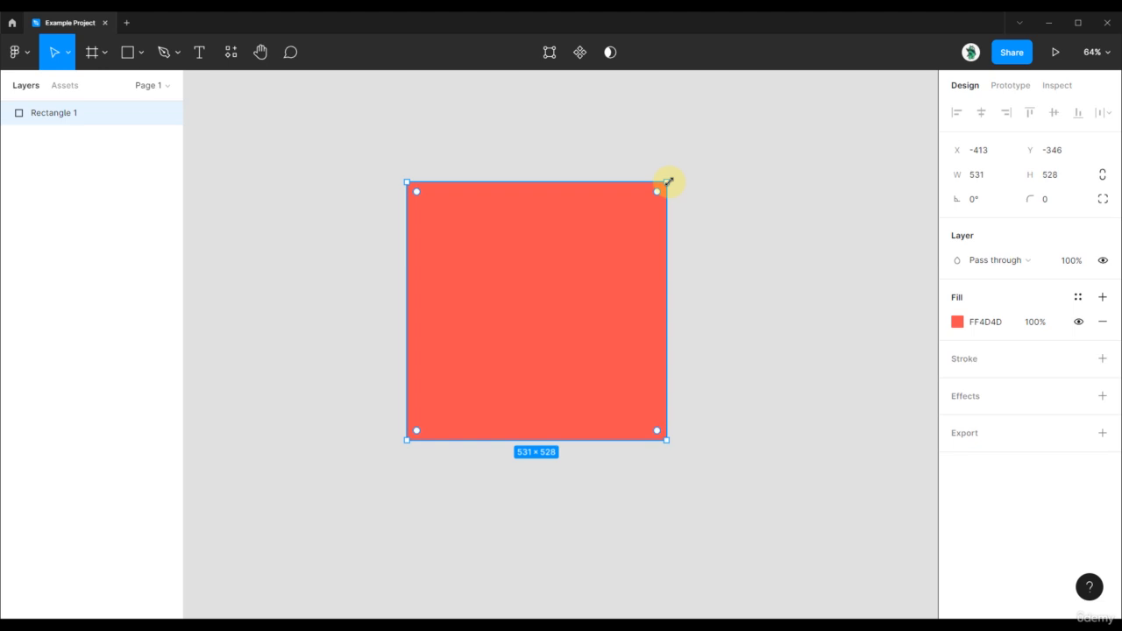
pyautogui.moveTo(668, 182); pyautogui.dragTo(624, 253)
pyautogui.press('shift')
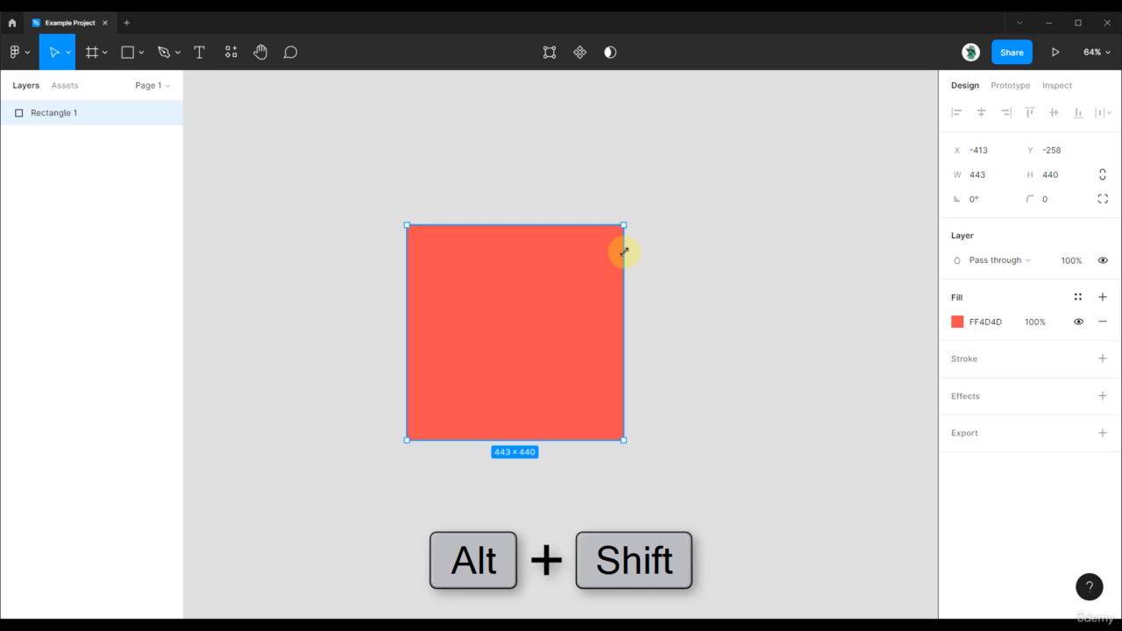
pyautogui.press('alt')
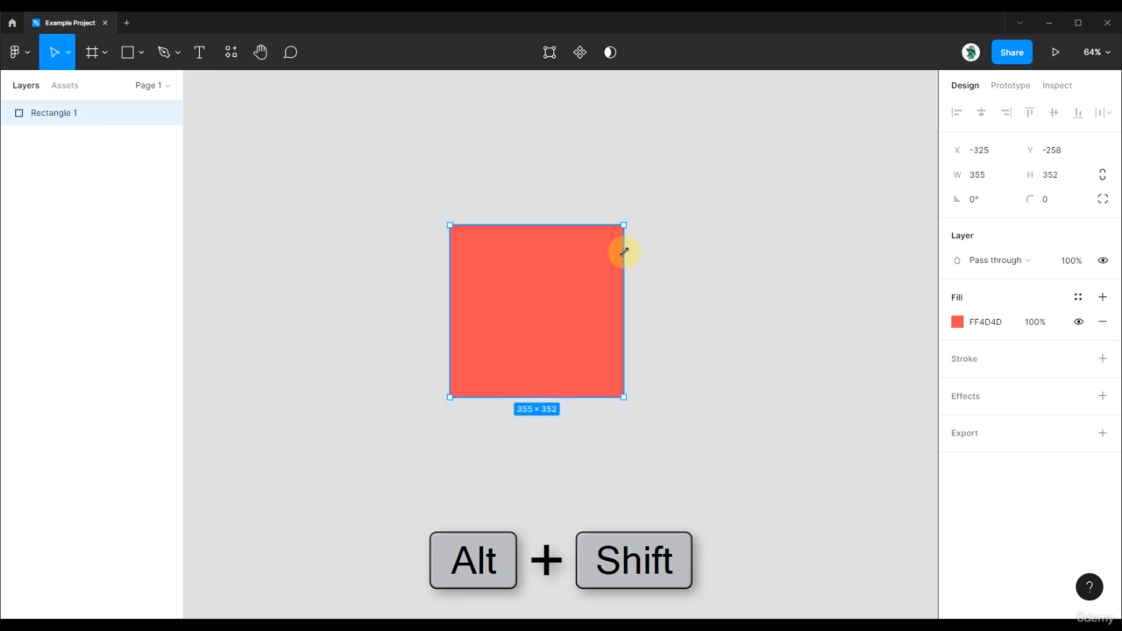
pyautogui.moveTo(624, 253); pyautogui.dragTo(619, 280)
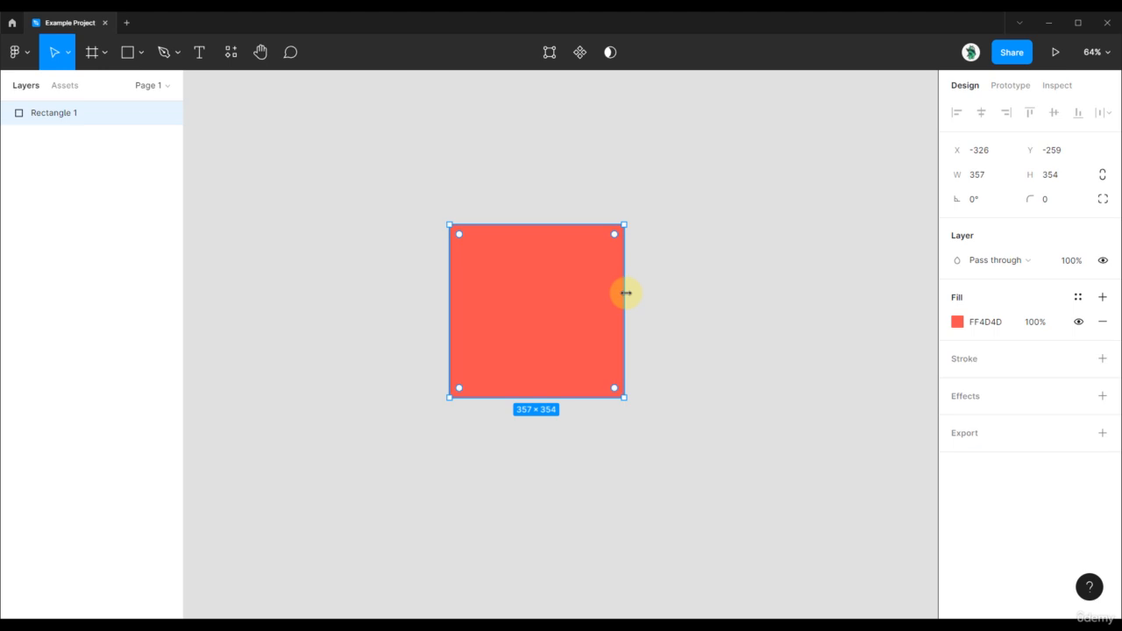
# Stretch the rectangle symmetrically about its centre to about 817 wide and 510 high
pyautogui.press('alt')
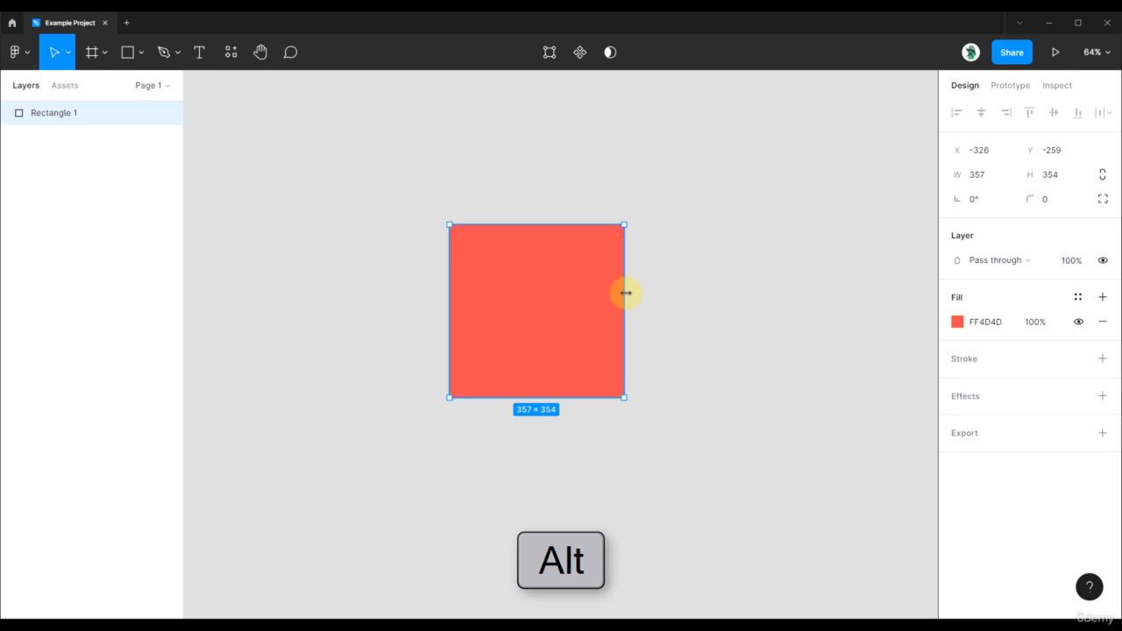
pyautogui.moveTo(626, 293); pyautogui.dragTo(736, 311)
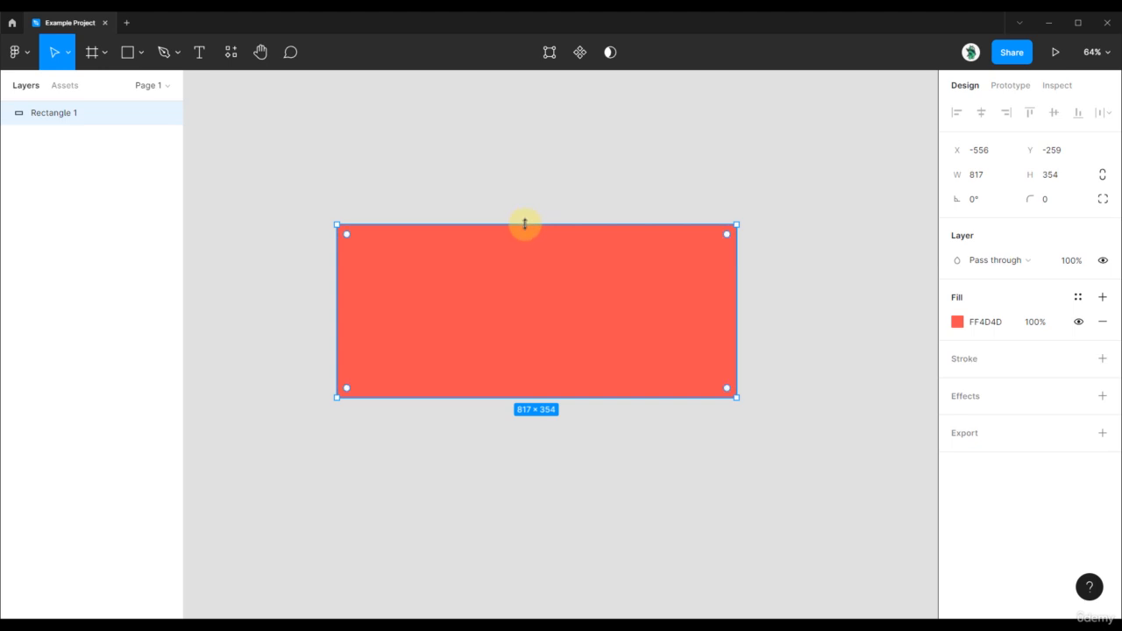
pyautogui.press('alt')
pyautogui.moveTo(525, 223)
pyautogui.mouseDown()
pyautogui.moveTo(541, 103)
pyautogui.moveTo(526, 280)
pyautogui.moveTo(541, 193)
pyautogui.moveTo(533, 229)
pyautogui.mouseUp()
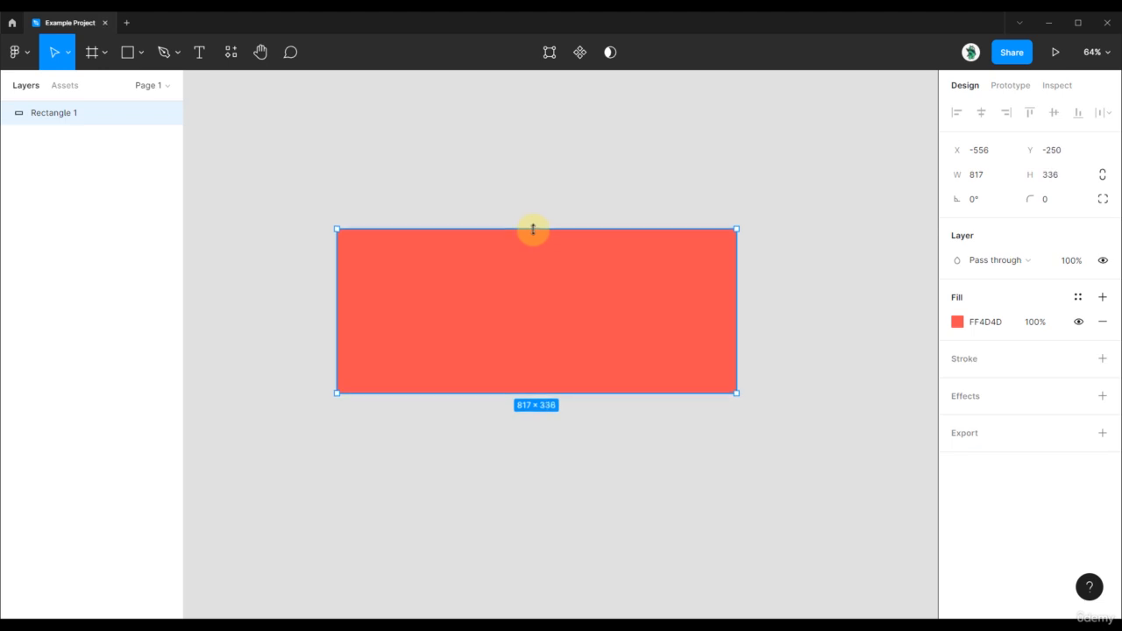
pyautogui.moveTo(533, 229); pyautogui.dragTo(537, 186)
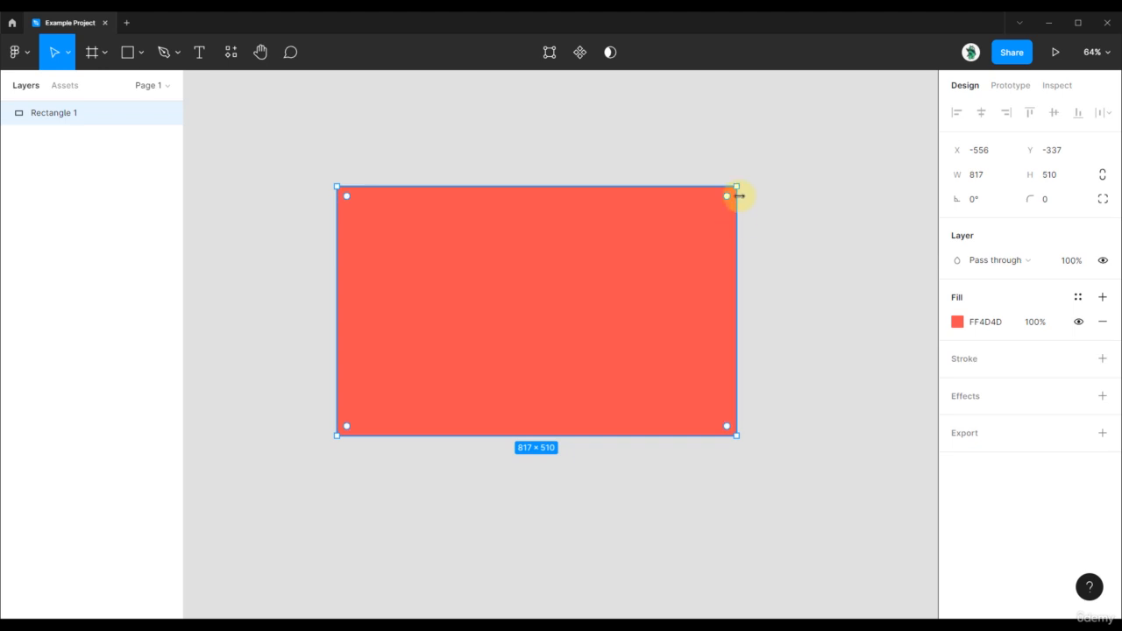
# Scale the rectangle down proportionally to about 517 × 323 near the canvas centre and try rotating it freehand
pyautogui.moveTo(737, 187); pyautogui.dragTo(590, 278)
pyautogui.moveTo(506, 331); pyautogui.dragTo(574, 295)
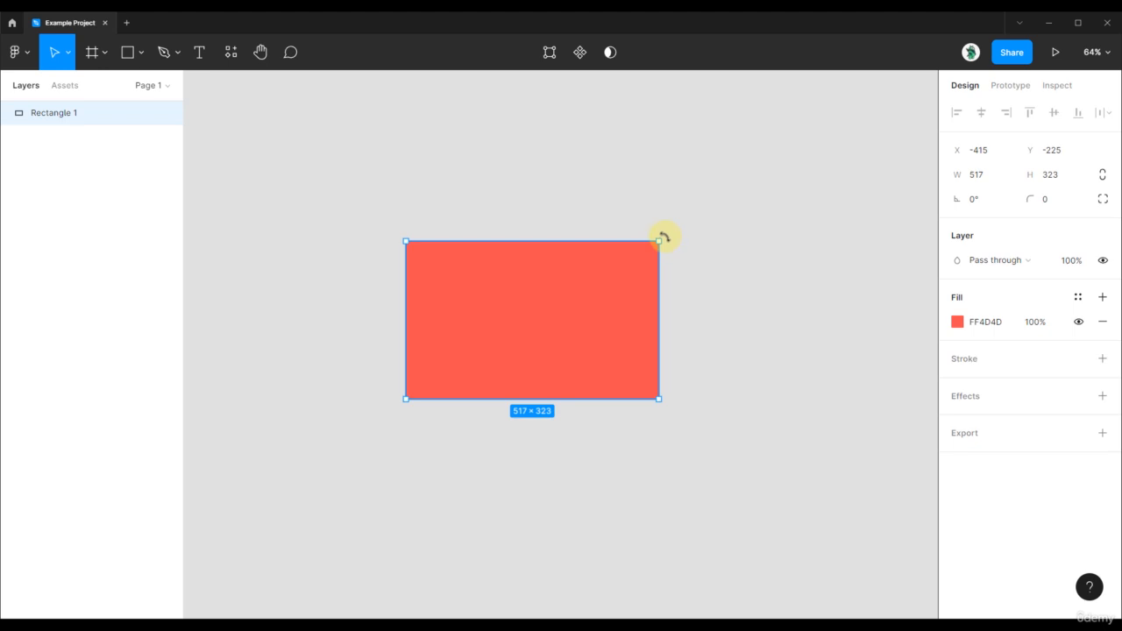
pyautogui.moveTo(665, 237); pyautogui.dragTo(583, 293)
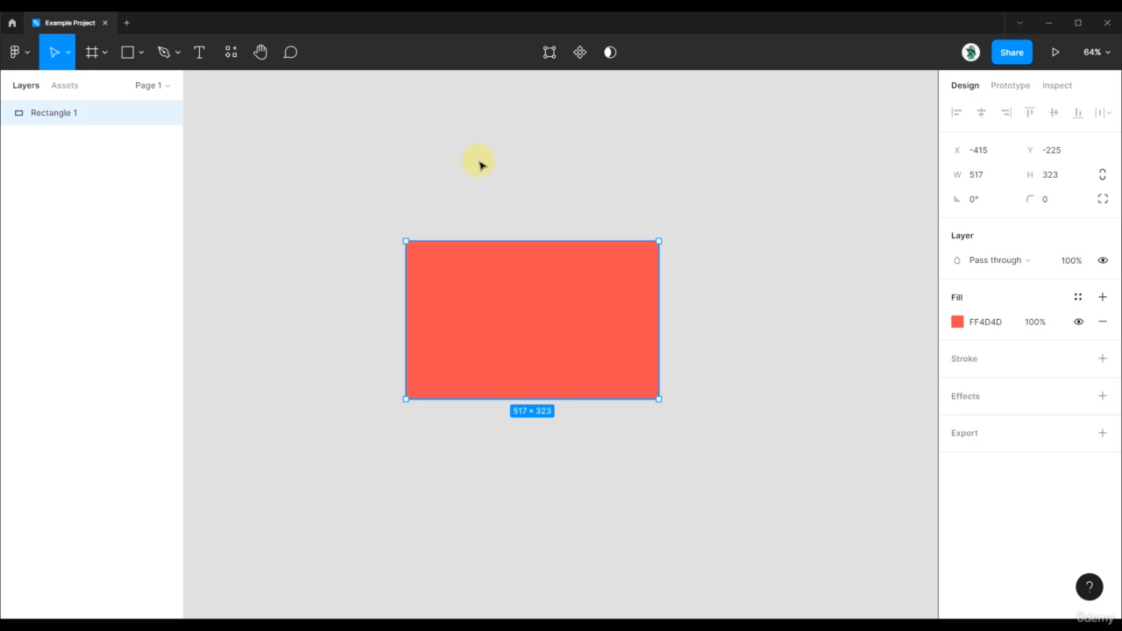
# Delete the red rectangle from the canvas
pyautogui.click(403, 188)
pyautogui.moveTo(339, 184); pyautogui.dragTo(699, 430)
pyautogui.press('Delete')
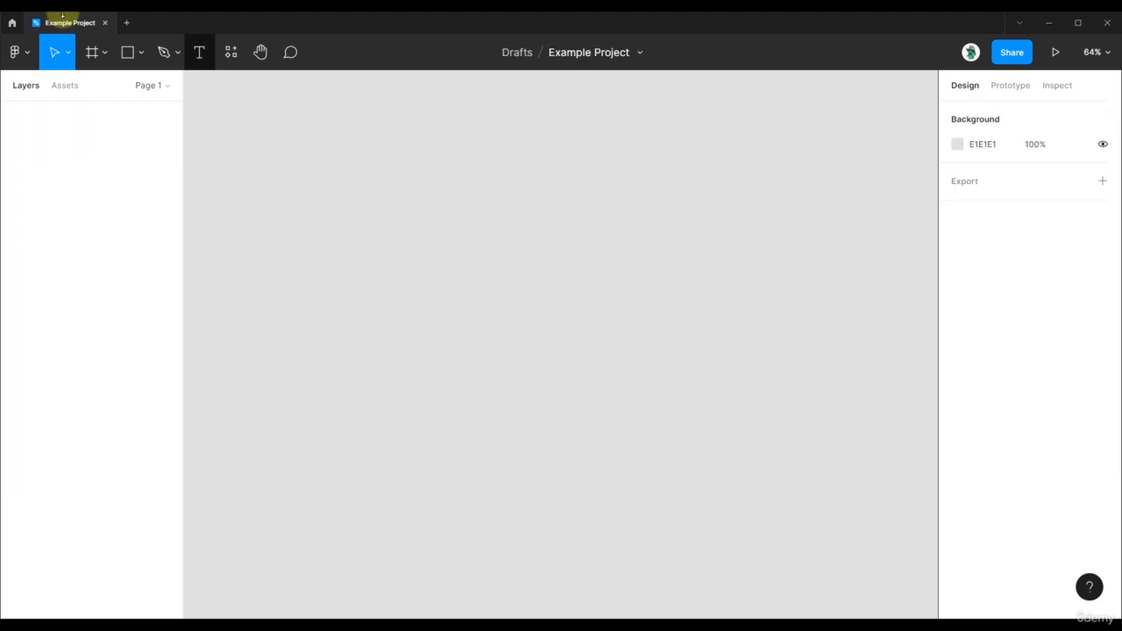
# Draw a diagonal line about 665 long descending to the right at about -37° on the empty canvas
pyautogui.click(141, 58)
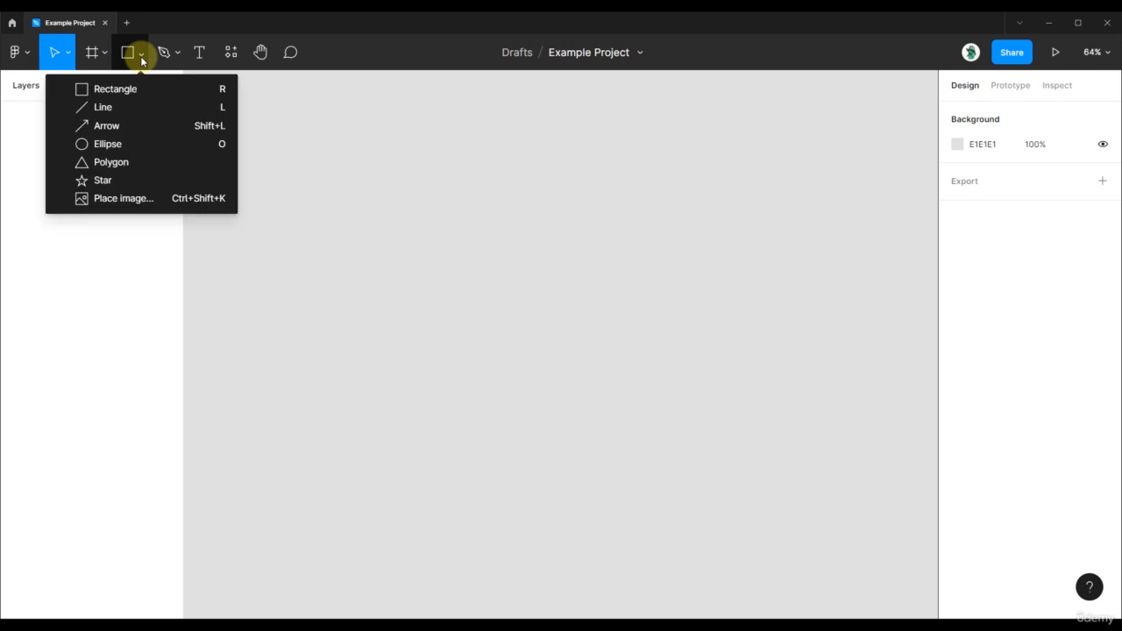
pyautogui.click(127, 111)
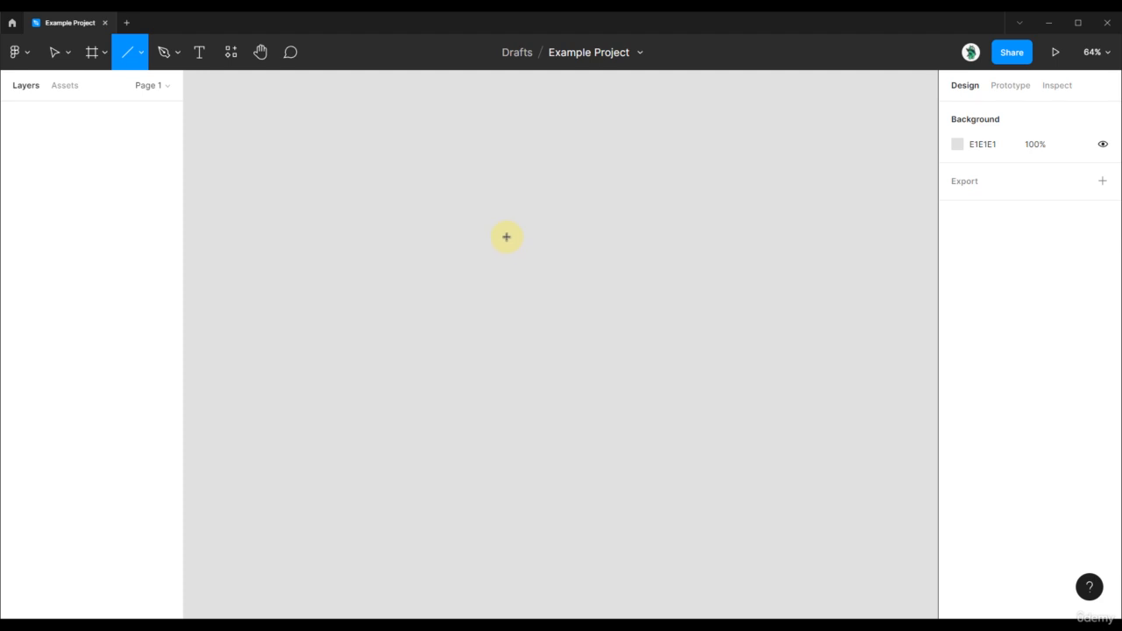
pyautogui.moveTo(380, 189); pyautogui.dragTo(641, 384)
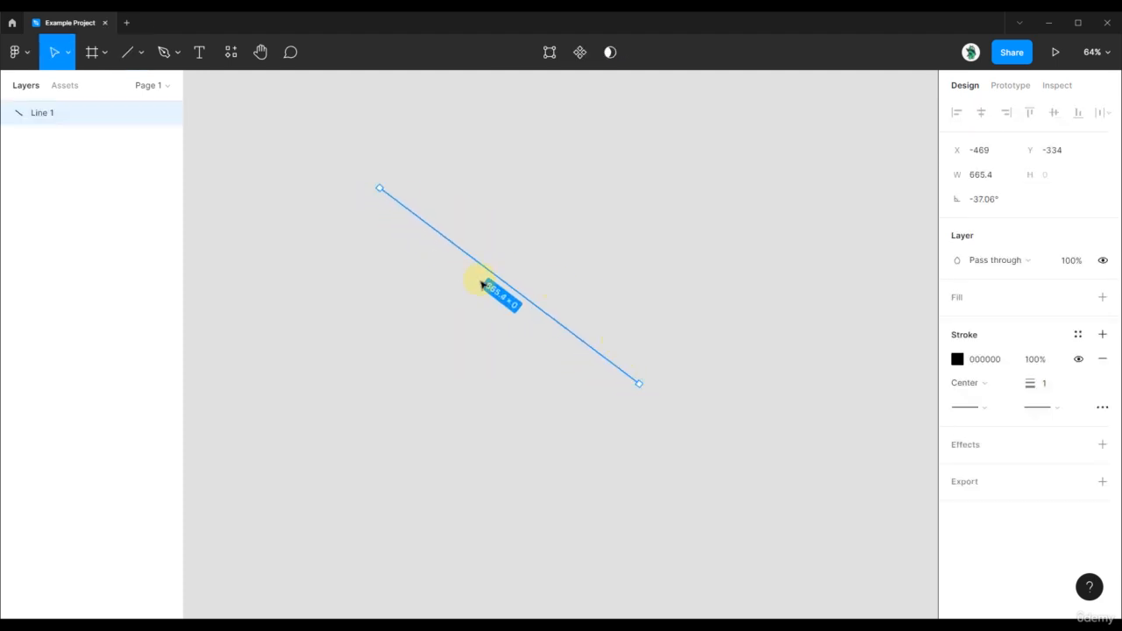
pyautogui.click(326, 149)
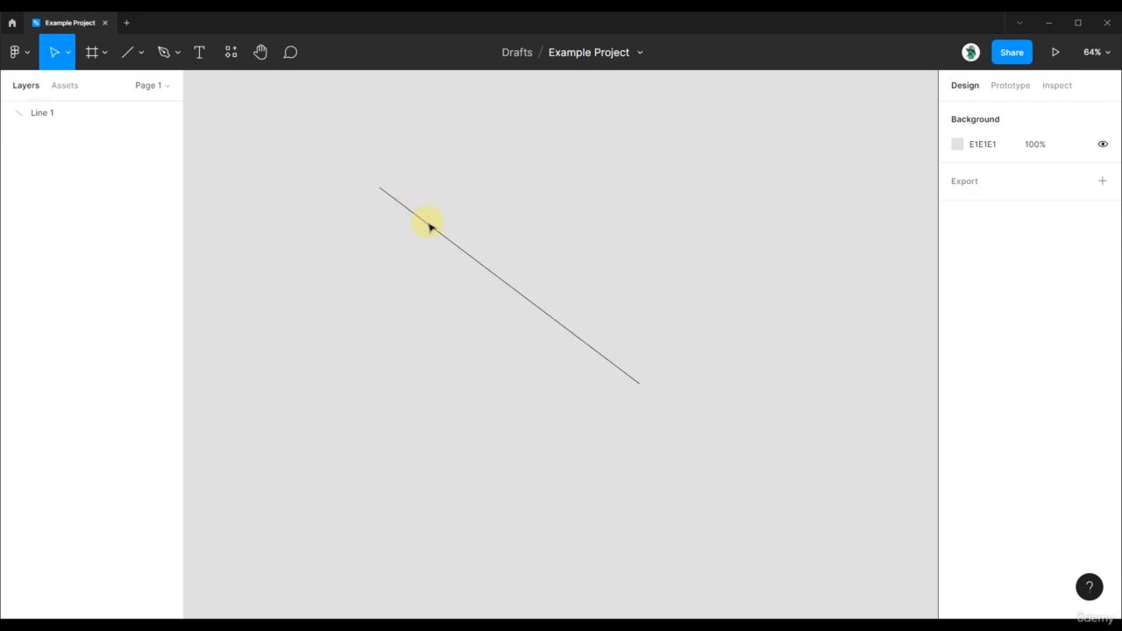
# Set the diagonal line's stroke thickness to 10
pyautogui.moveTo(363, 159); pyautogui.dragTo(523, 307)
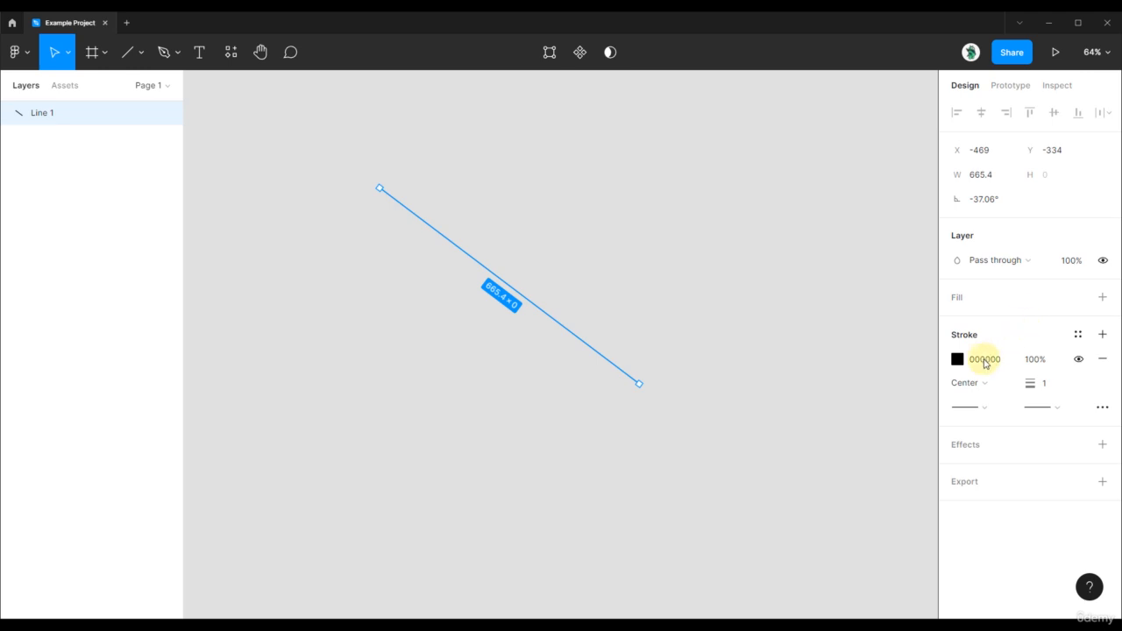
pyautogui.scroll(10, 381, 189)
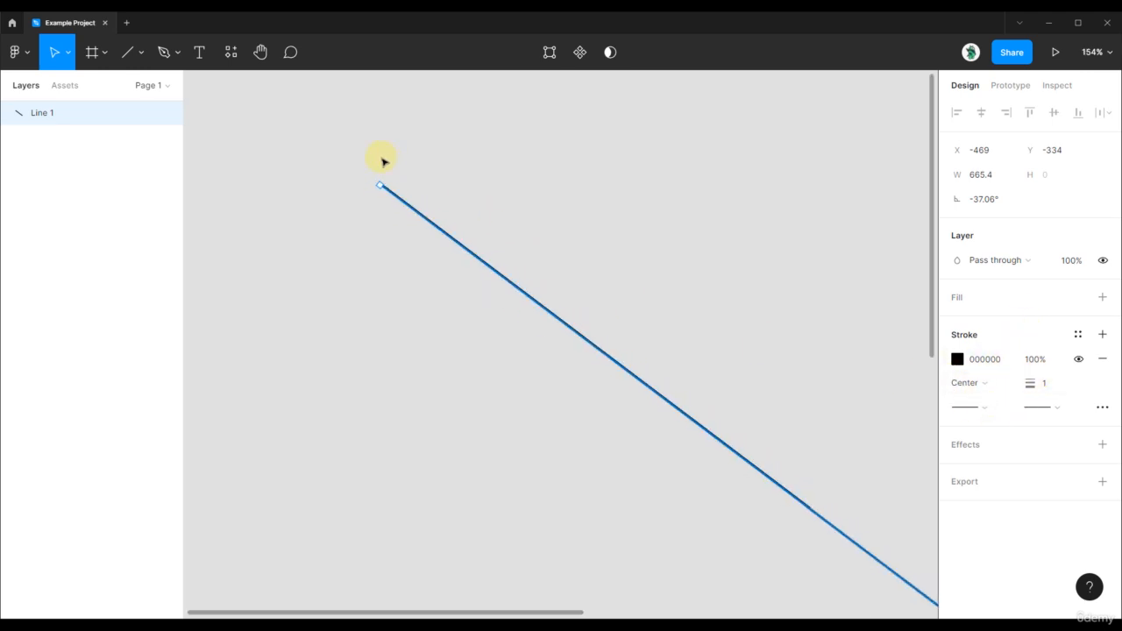
pyautogui.scroll(10, 389, 192)
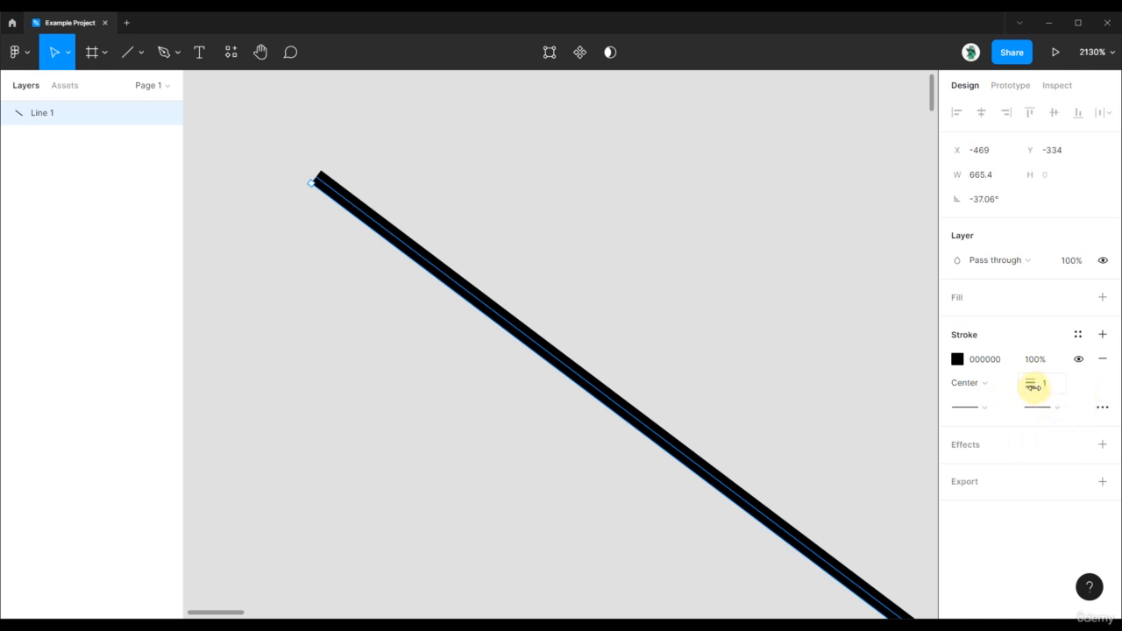
pyautogui.moveTo(1036, 384); pyautogui.dragTo(1052, 386)
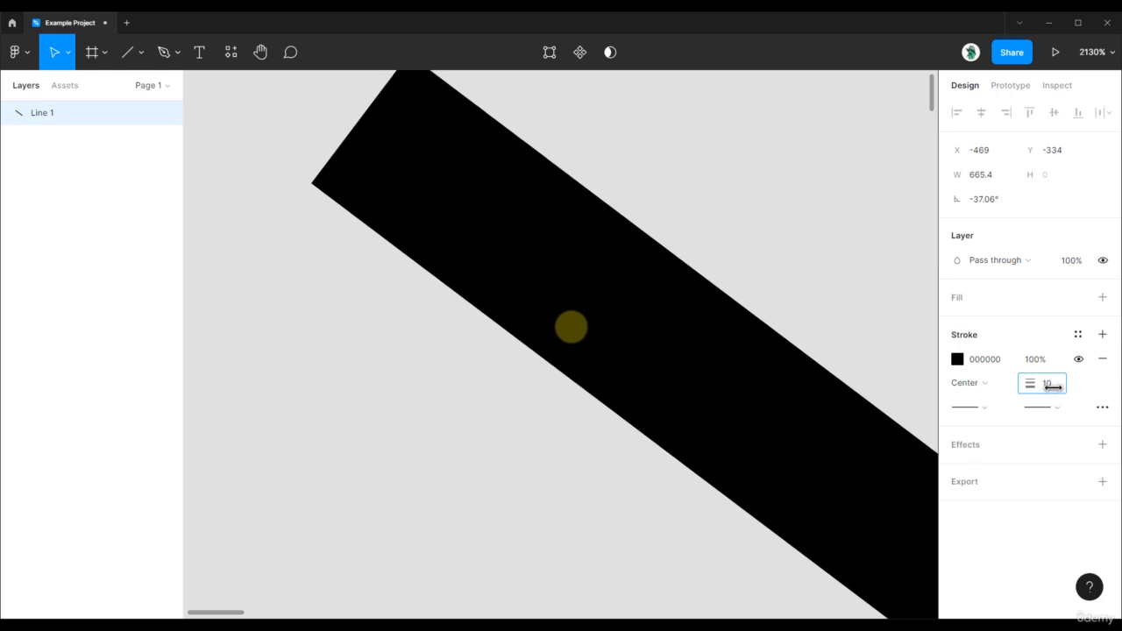
pyautogui.click(721, 146)
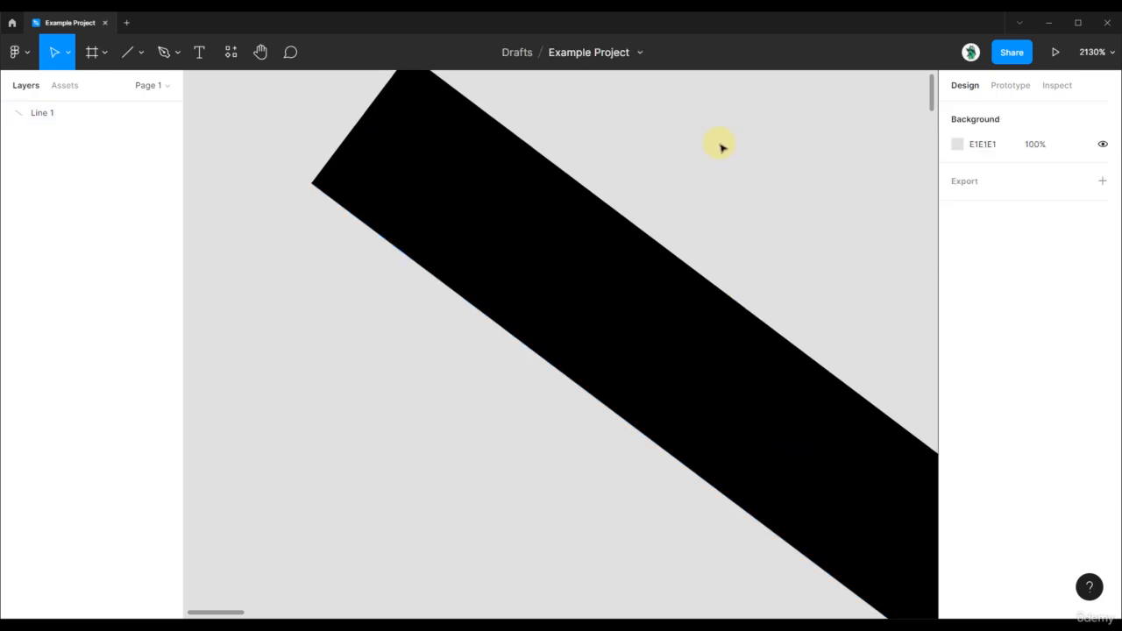
# Set the diagonal line's start point to Line arrow
pyautogui.moveTo(641, 162)
pyautogui.mouseDown()
pyautogui.moveTo(659, 241)
pyautogui.moveTo(646, 318)
pyautogui.mouseUp()
pyautogui.click(556, 338)
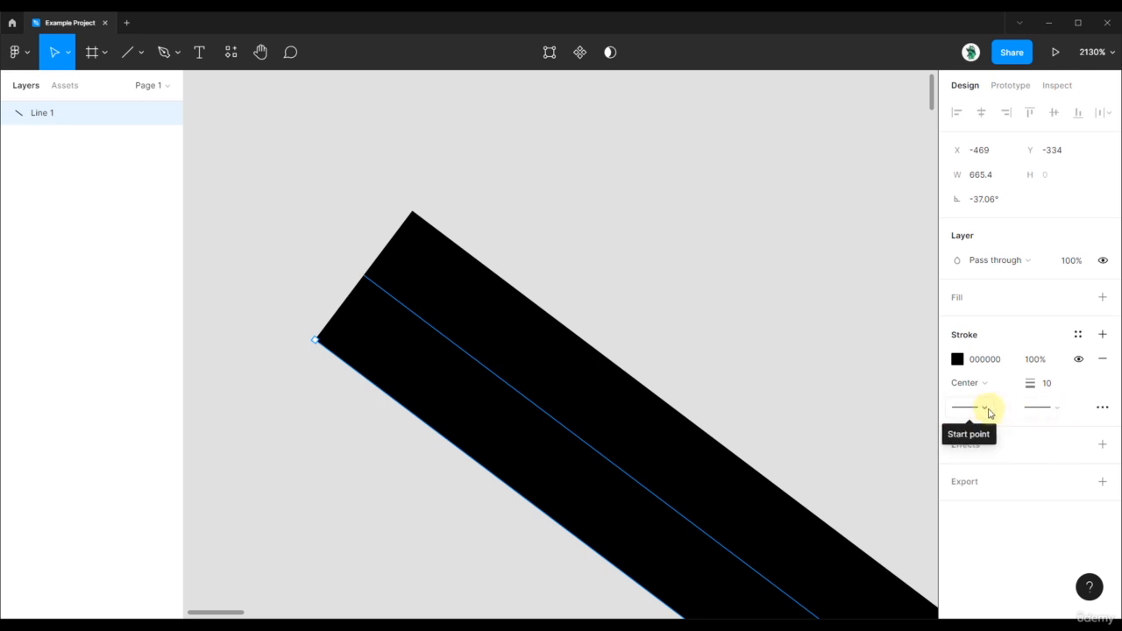
pyautogui.click(988, 412)
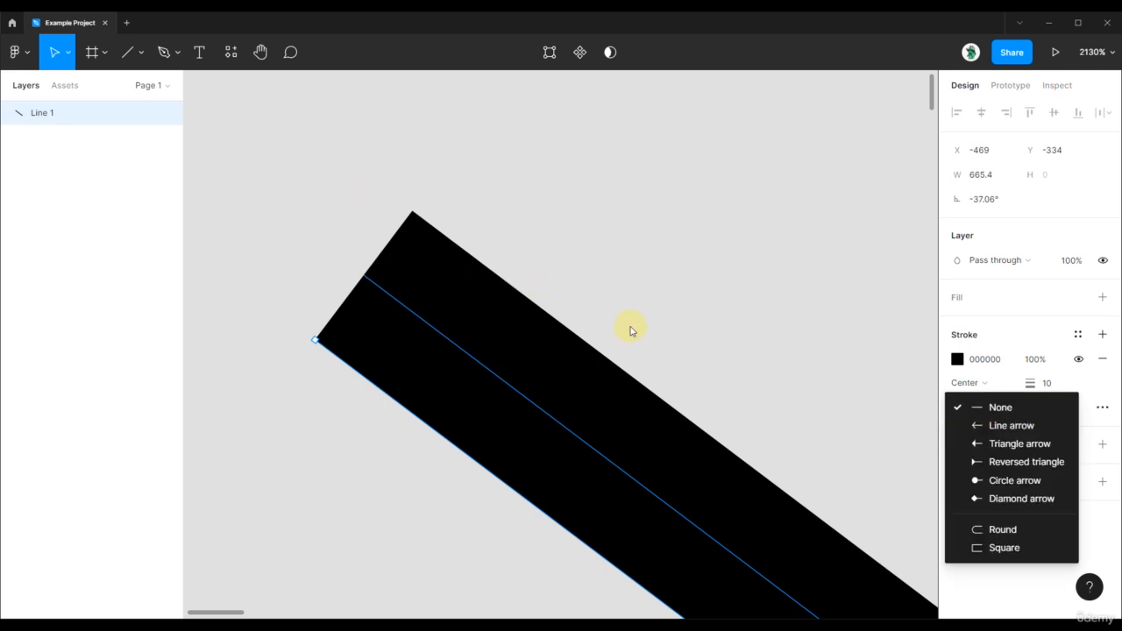
pyautogui.click(1010, 426)
pyautogui.scroll(-10, 608, 296)
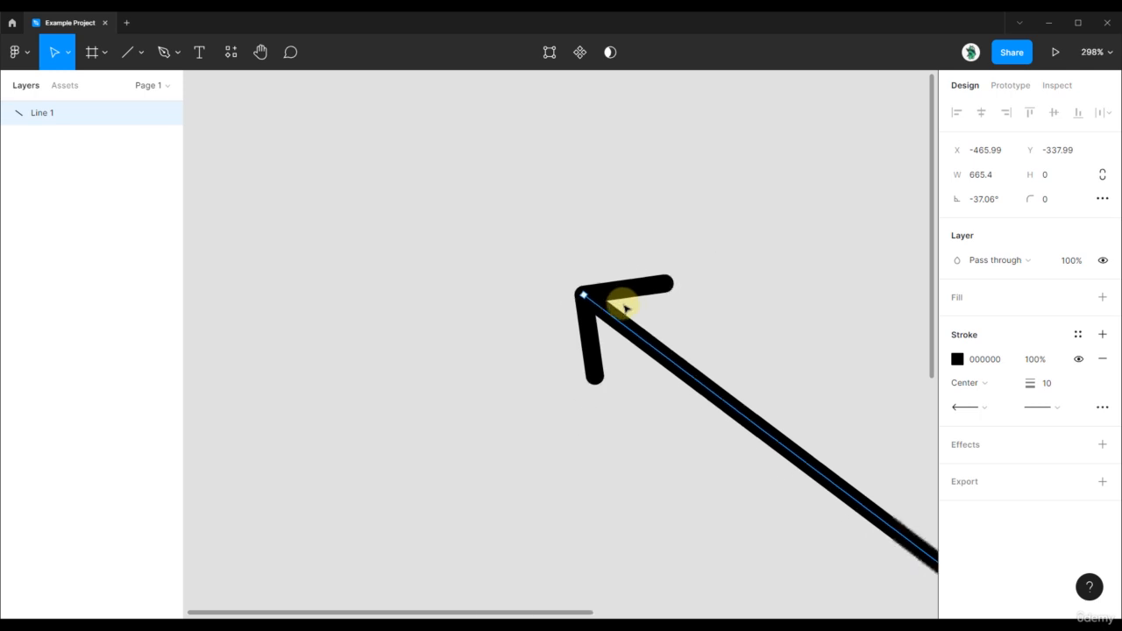
pyautogui.scroll(-1, 625, 308)
pyautogui.click(704, 317)
# Set the diagonal line's end point to Line arrow
pyautogui.scroll(-1, 683, 342)
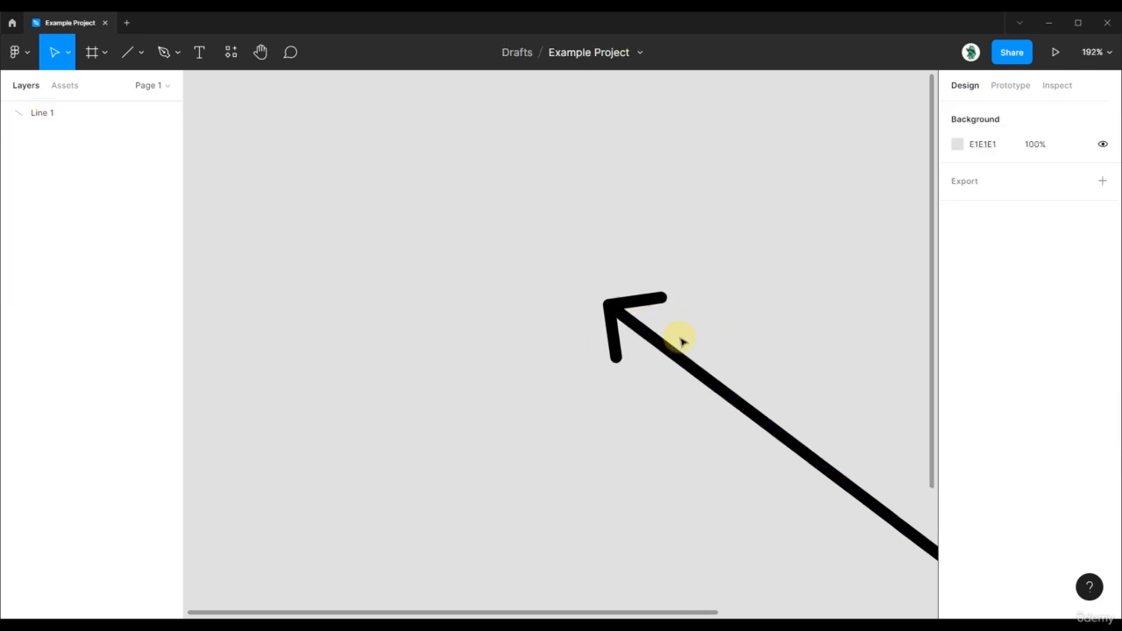
pyautogui.scroll(-2, 683, 342)
pyautogui.scroll(-3, 719, 357)
pyautogui.hscroll(3, 719, 358)
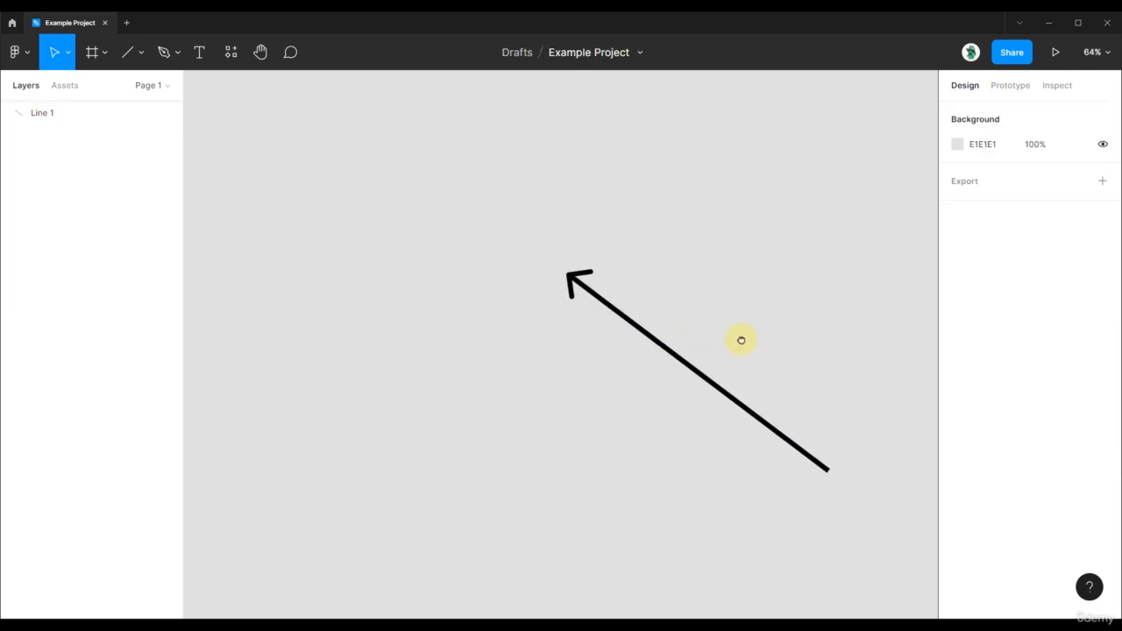
pyautogui.scroll(2, 591, 237)
pyautogui.hscroll(1, 508, 228)
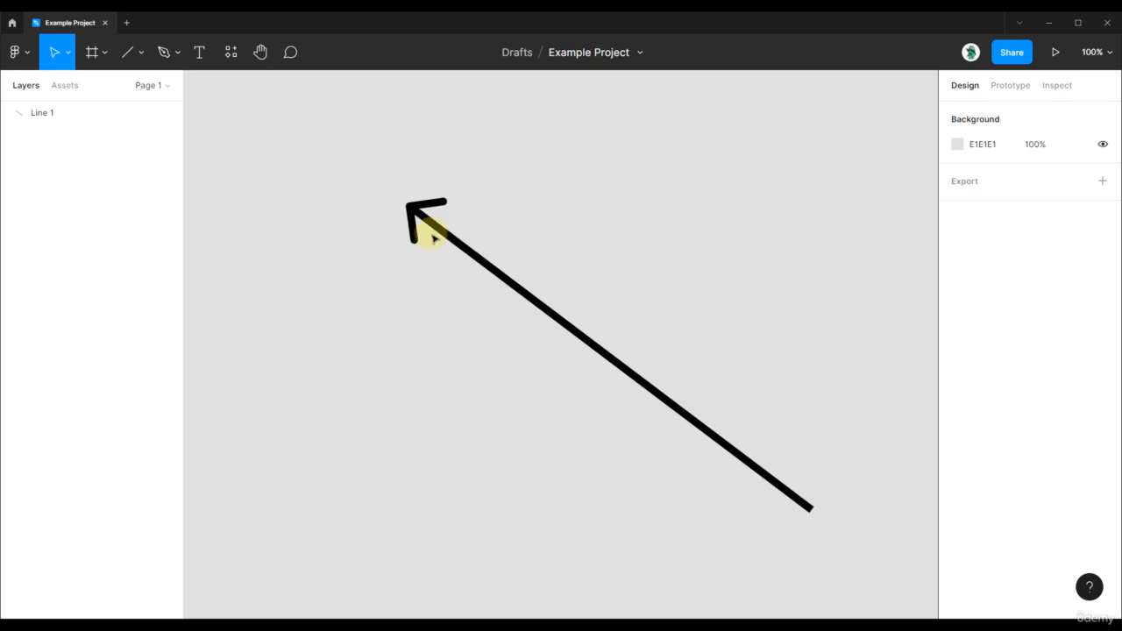
pyautogui.click(431, 225)
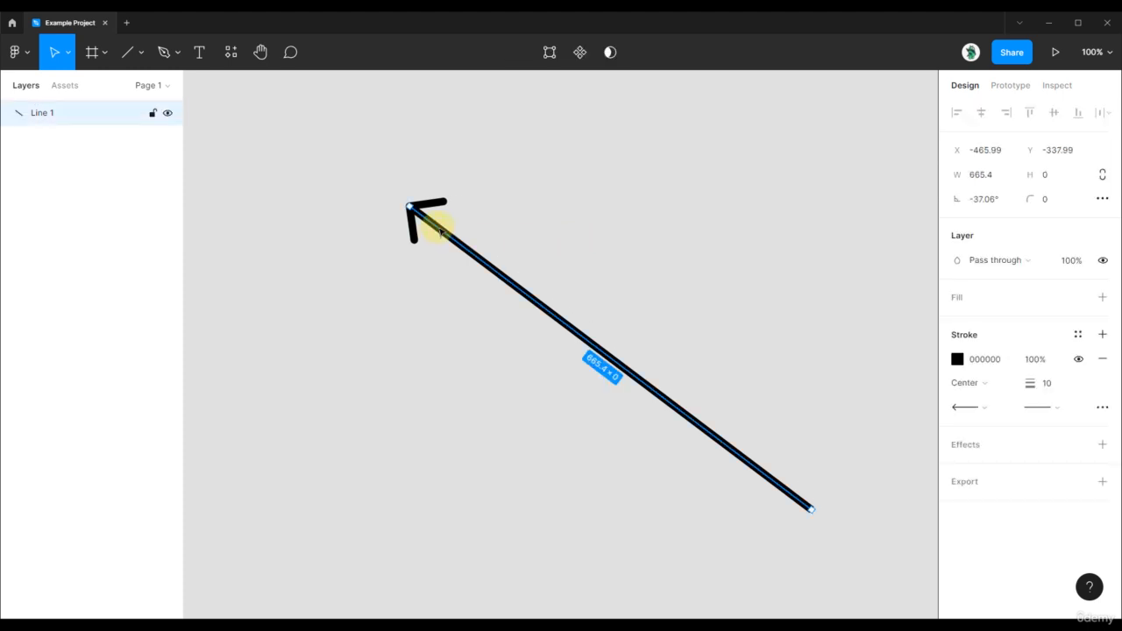
pyautogui.click(1055, 410)
pyautogui.click(1041, 426)
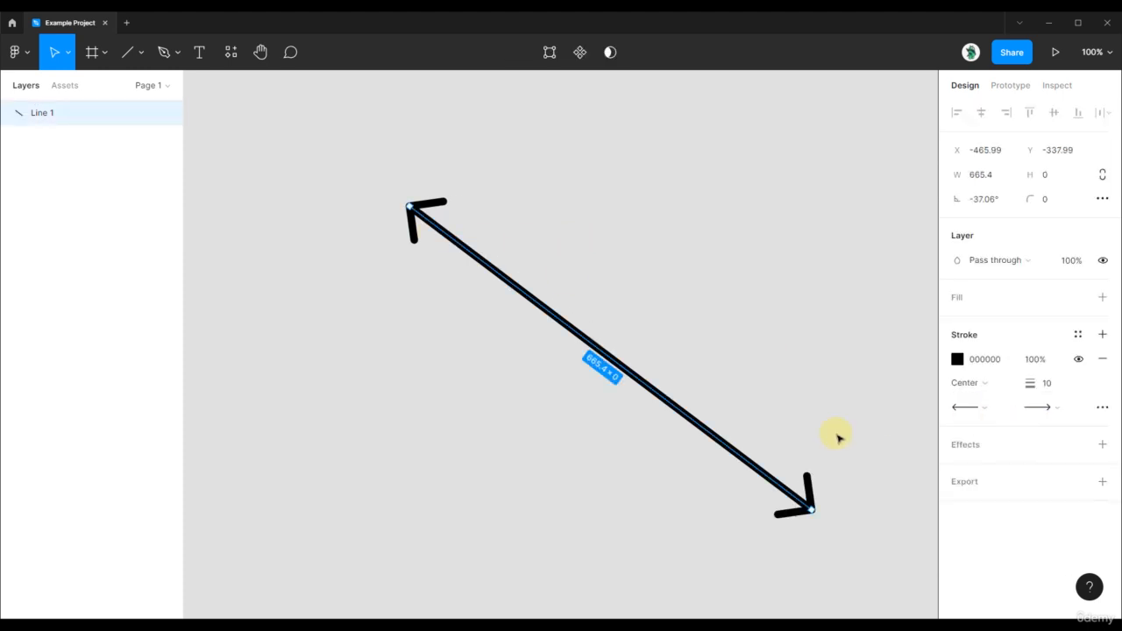
# Try the Triangle arrow and Reversed triangle styles on the line's end point, and finish with Round
pyautogui.click(1055, 409)
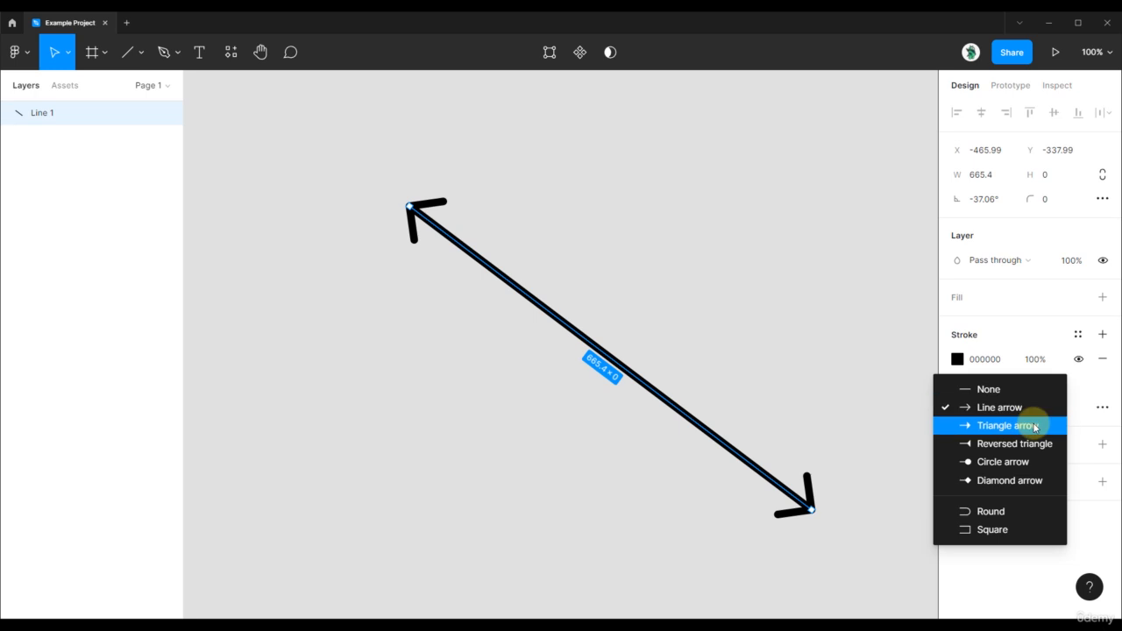
pyautogui.click(1028, 426)
pyautogui.click(1041, 412)
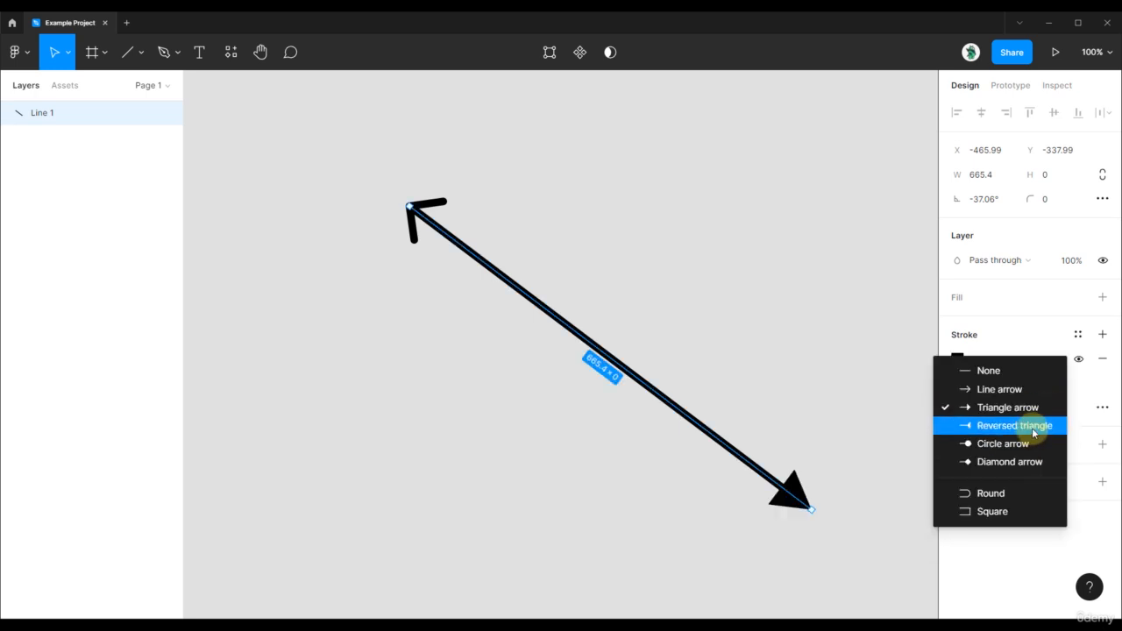
pyautogui.click(1032, 426)
pyautogui.click(1042, 413)
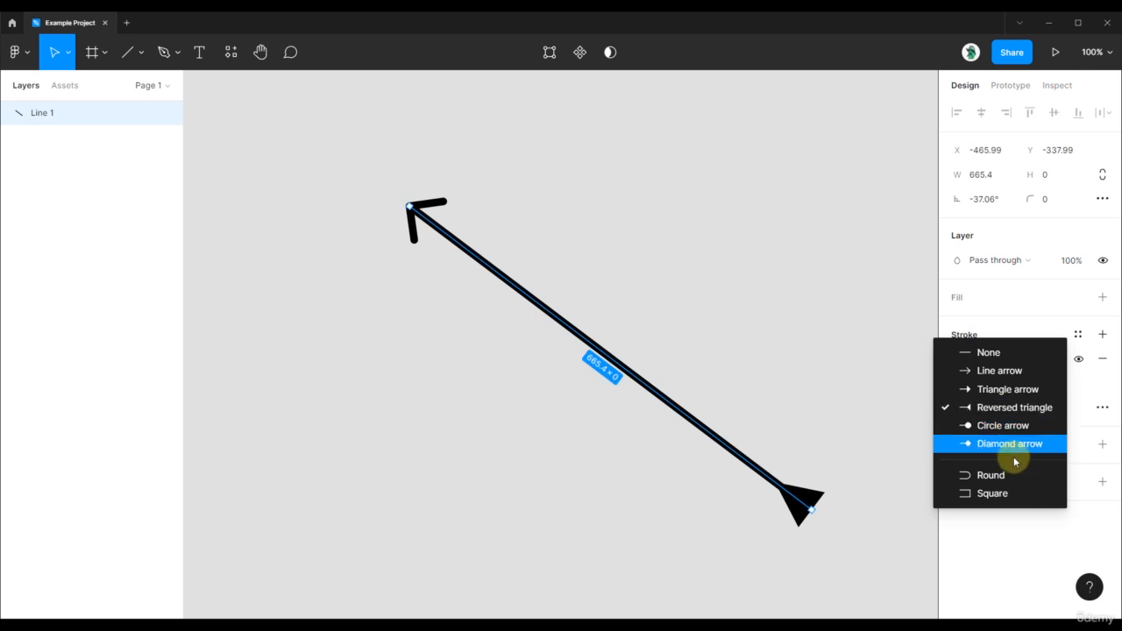
pyautogui.click(989, 478)
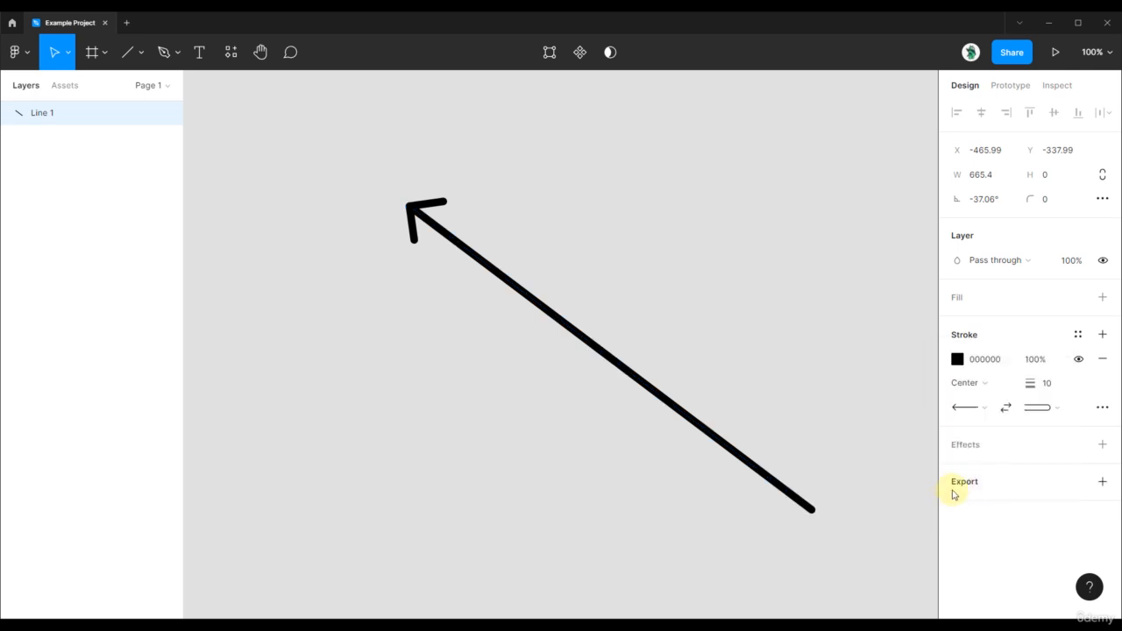
# Set the diagonal line's start point to Square
pyautogui.scroll(10, 814, 521)
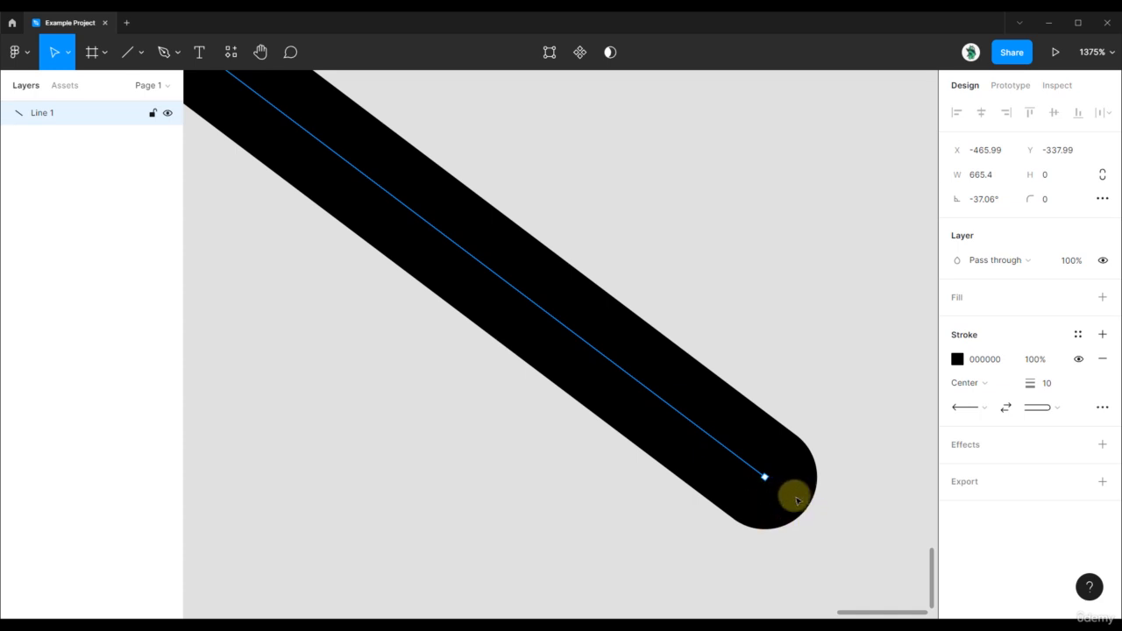
pyautogui.scroll(-5, 789, 495)
pyautogui.moveTo(629, 276); pyautogui.dragTo(860, 407)
pyautogui.moveTo(563, 223); pyautogui.dragTo(899, 452)
pyautogui.moveTo(500, 140); pyautogui.dragTo(881, 426)
pyautogui.moveTo(531, 168); pyautogui.dragTo(579, 264)
pyautogui.click(968, 407)
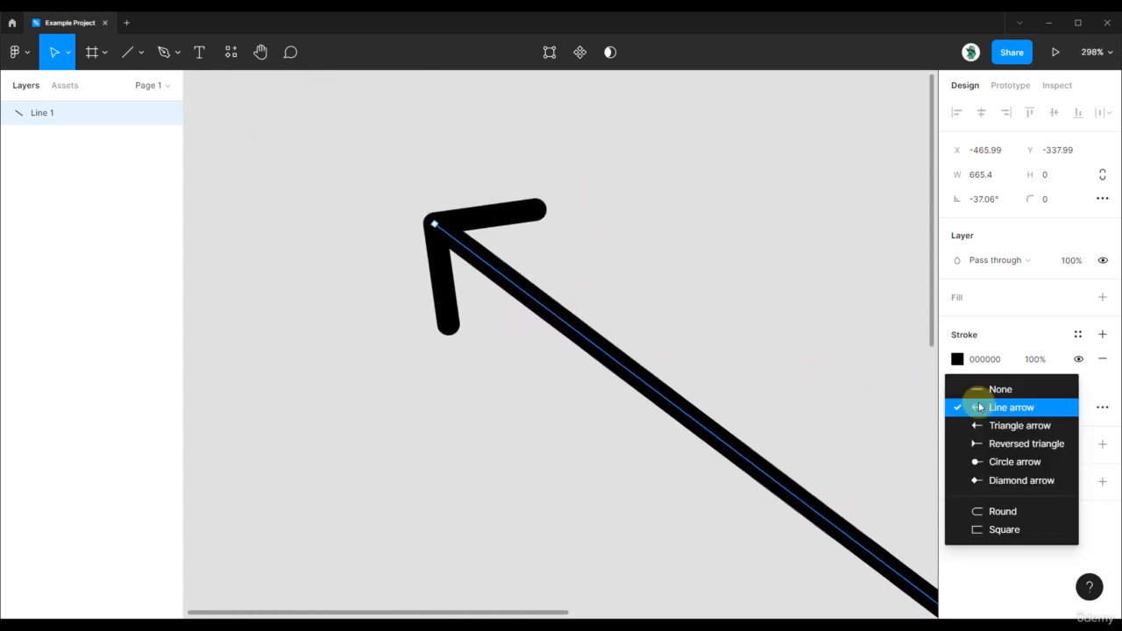
pyautogui.click(997, 530)
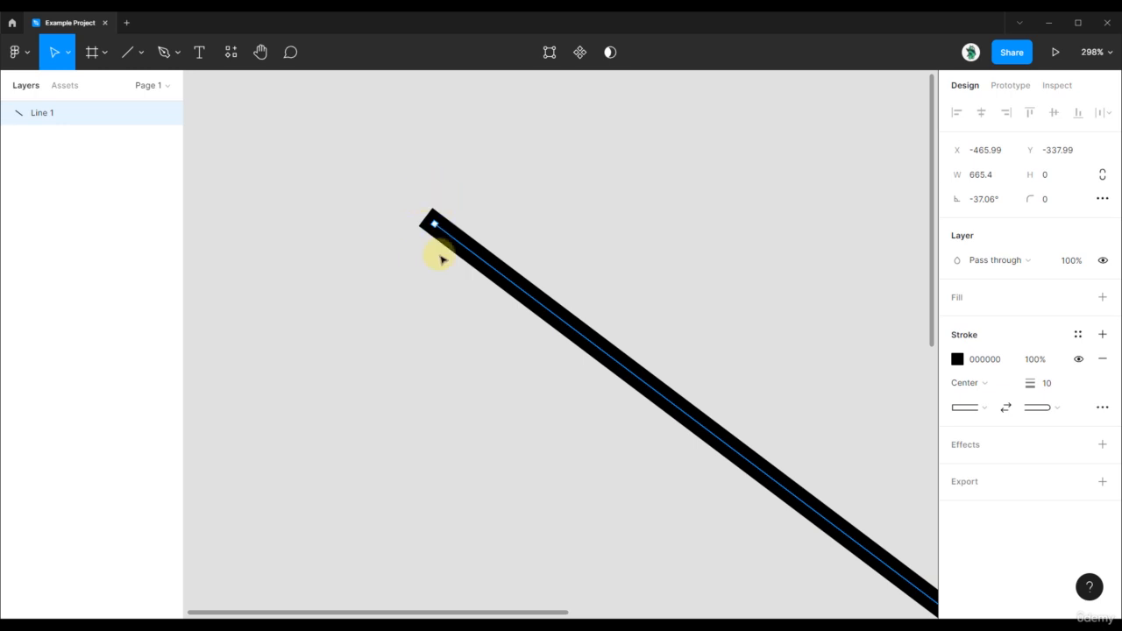
# Examine the line's rounded end point up close and review the end point styles available for it
pyautogui.scroll(-2, 455, 255)
pyautogui.moveTo(822, 491); pyautogui.dragTo(510, 238)
pyautogui.scroll(2, 653, 398)
pyautogui.scroll(4, 625, 331)
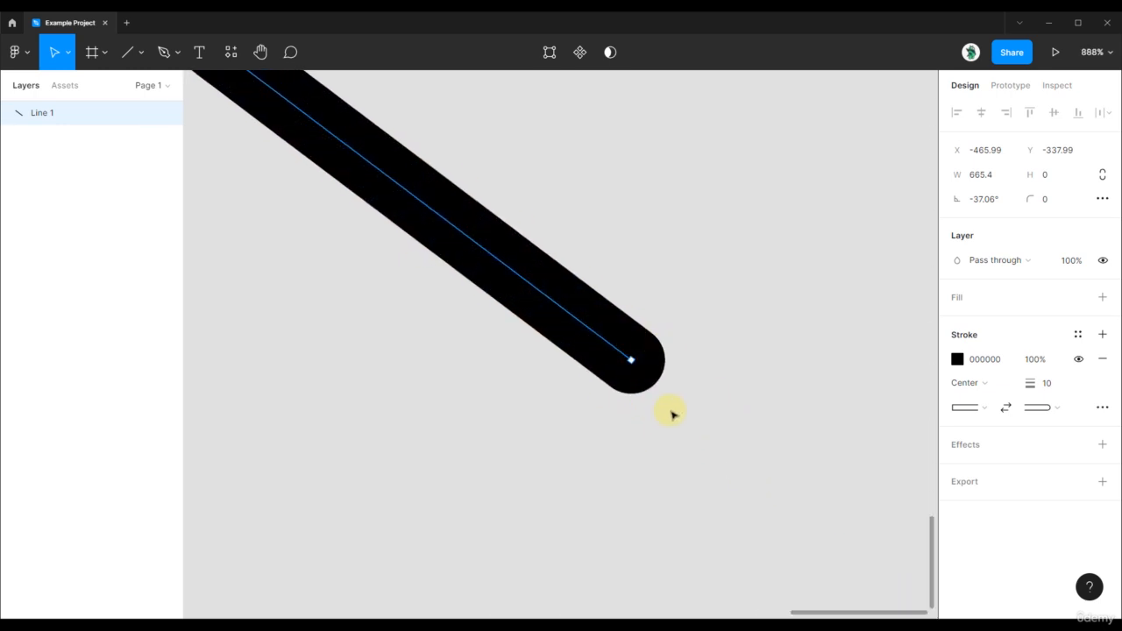
pyautogui.click(1042, 407)
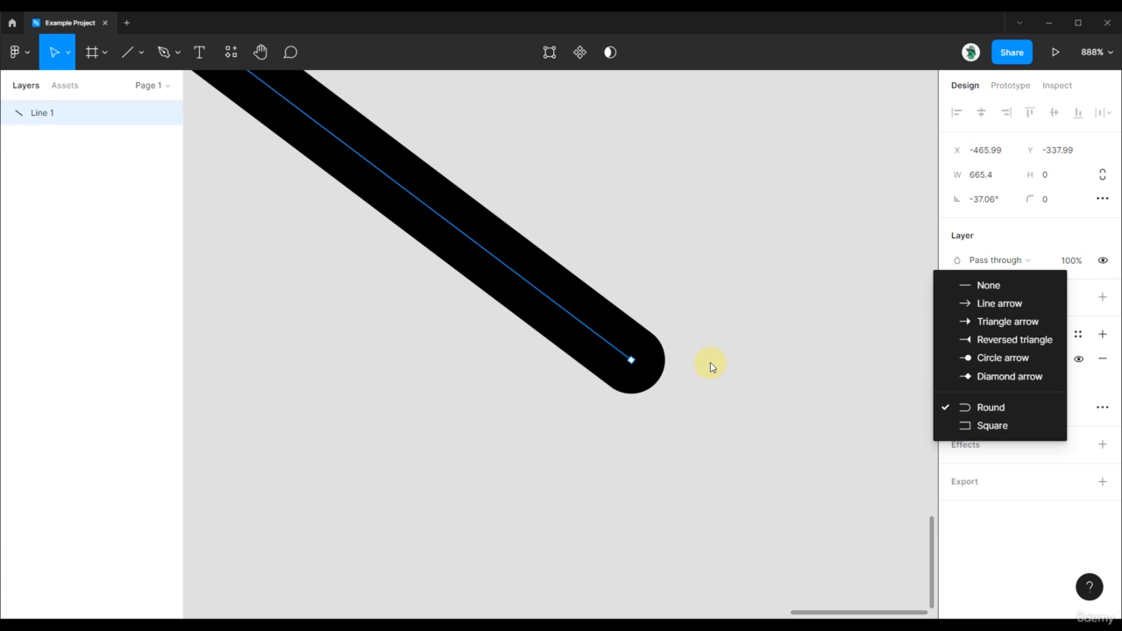
pyautogui.click(963, 415)
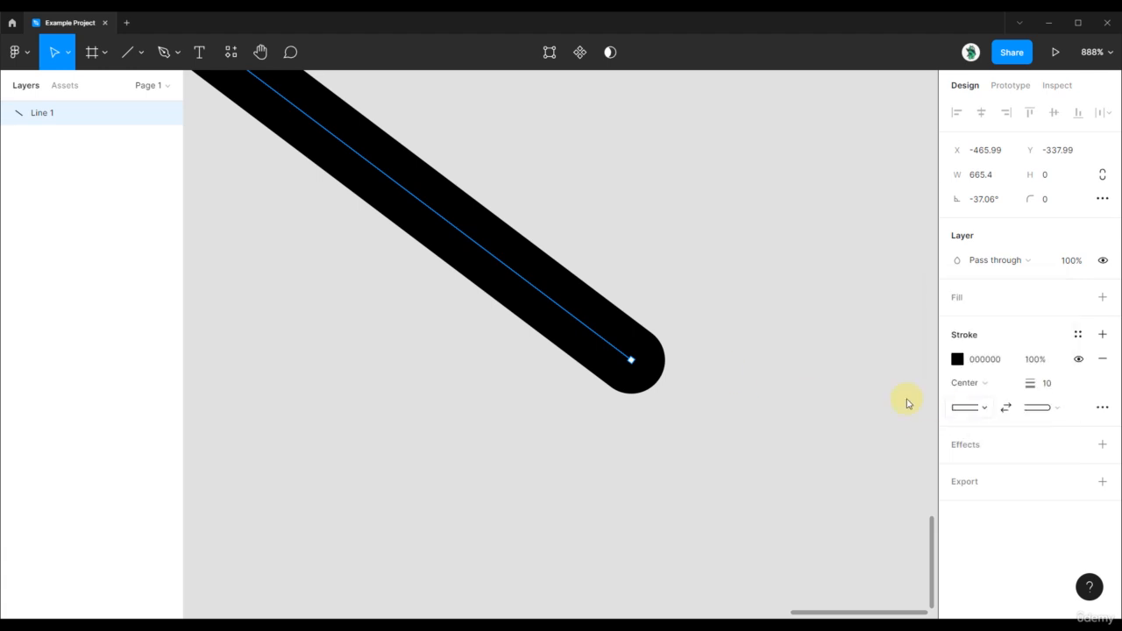
pyautogui.scroll(-5, 731, 341)
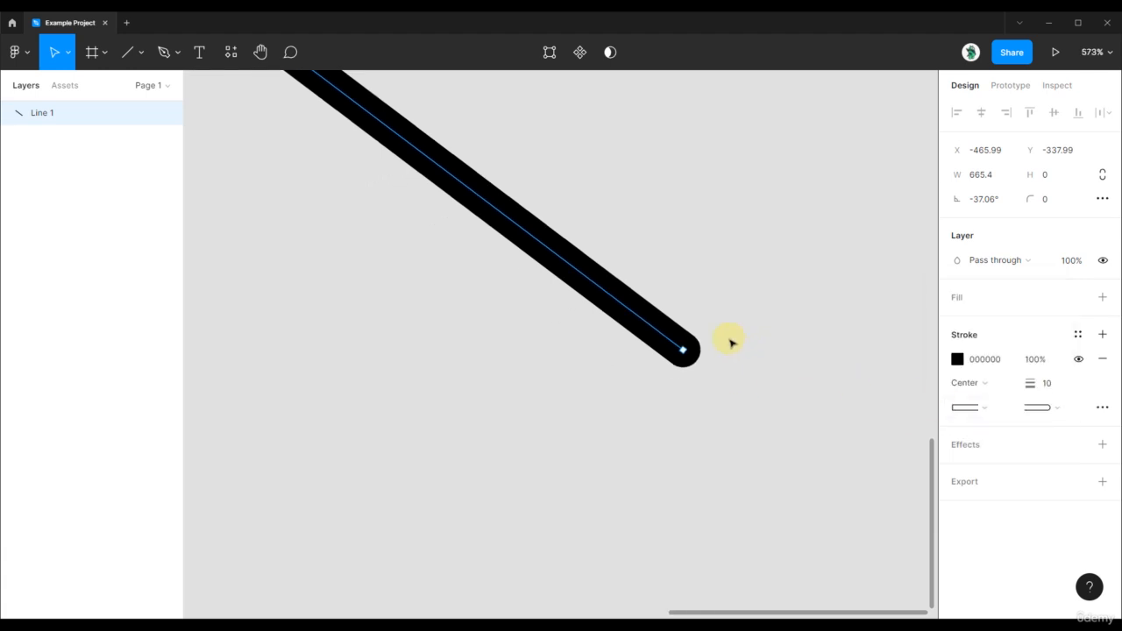
pyautogui.moveTo(632, 220); pyautogui.dragTo(714, 380)
pyautogui.scroll(-3, 715, 381)
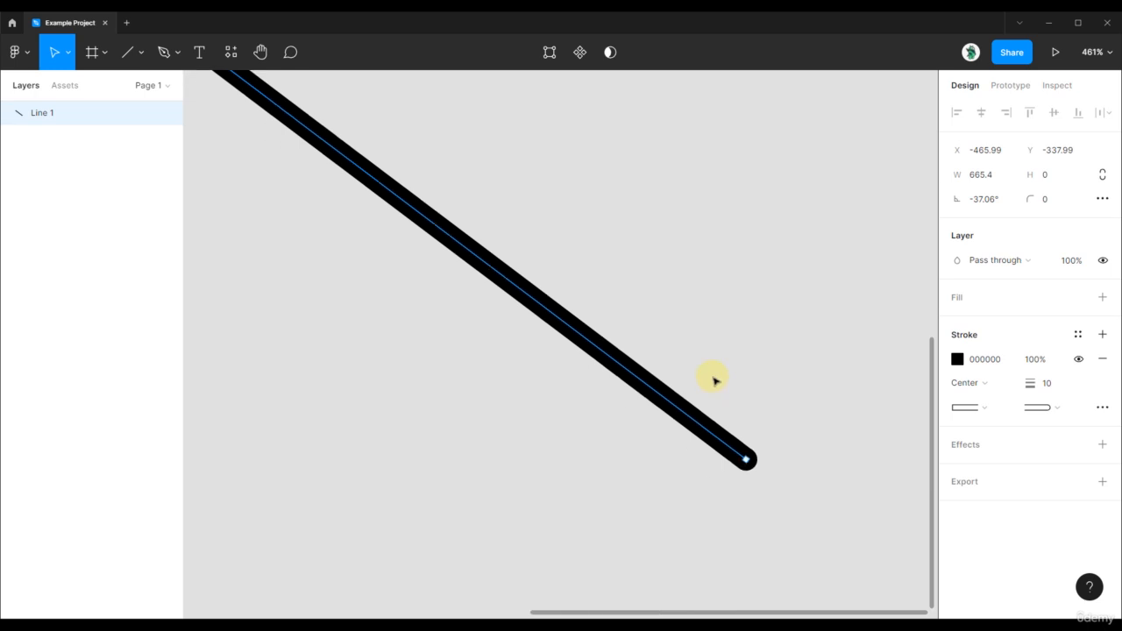
pyautogui.moveTo(701, 339); pyautogui.dragTo(745, 418)
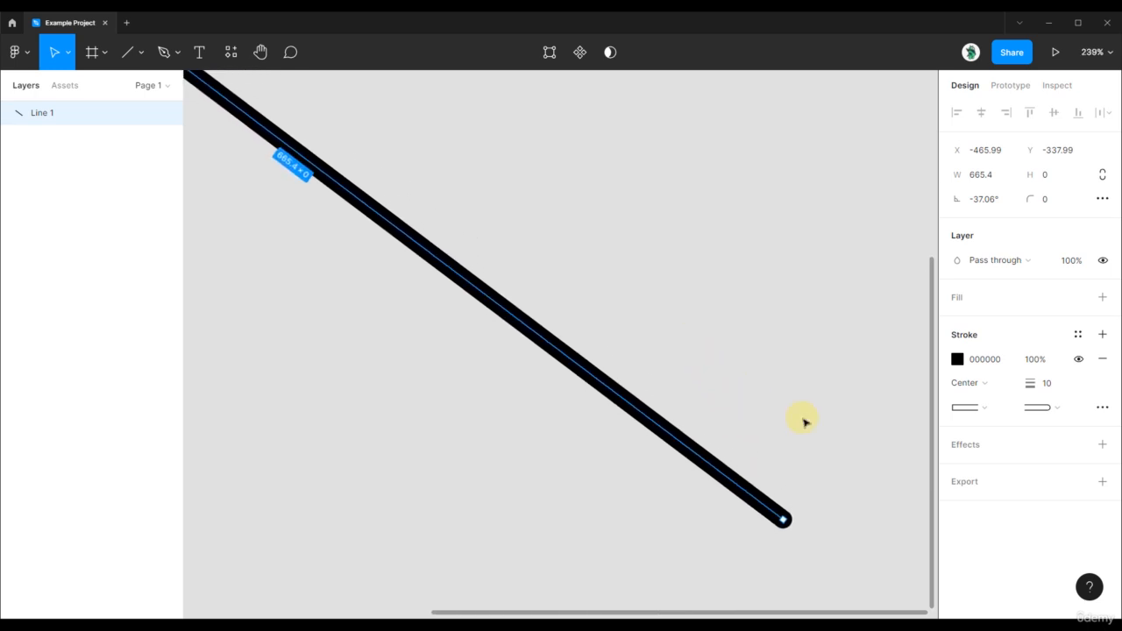
# Change the line's stroke style from Solid to Dash in the advanced stroke settings
pyautogui.click(1102, 407)
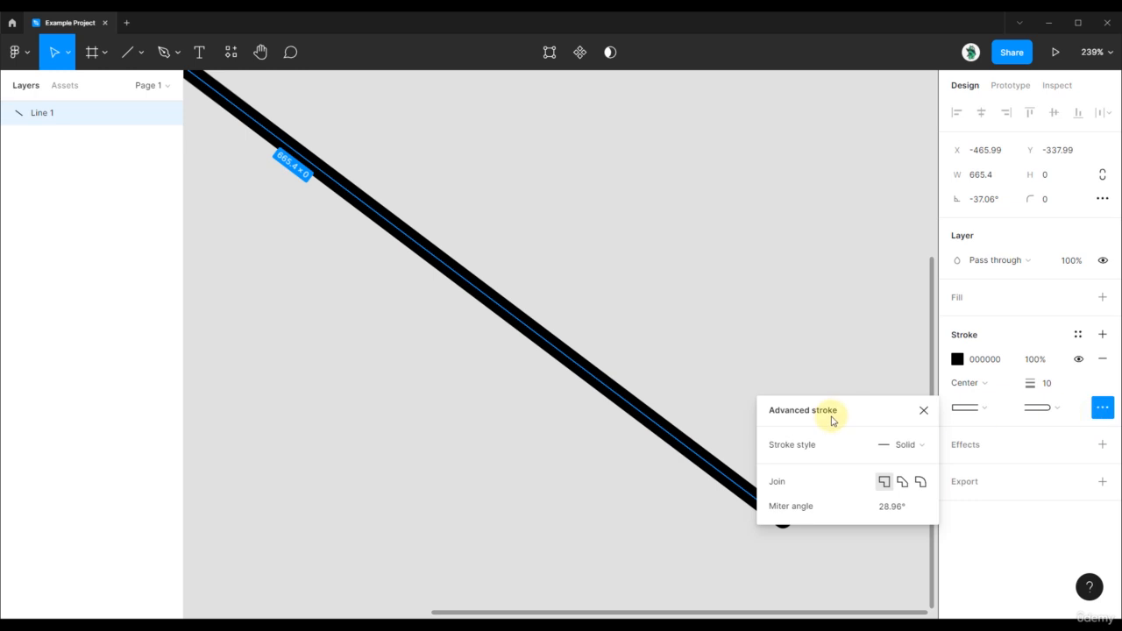
pyautogui.click(911, 445)
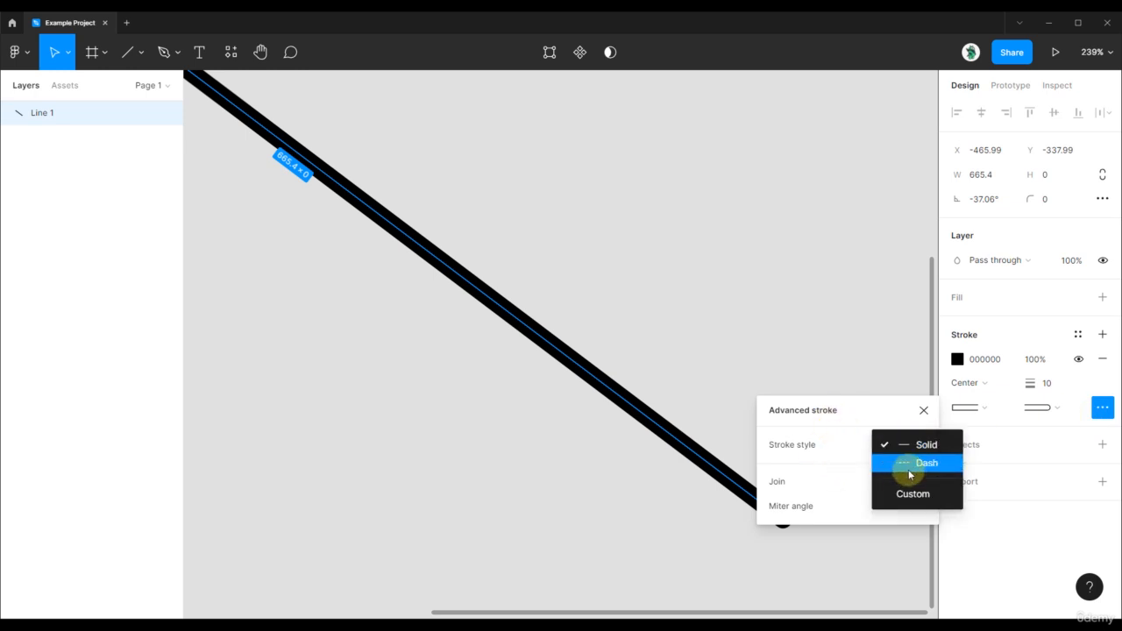
pyautogui.click(917, 465)
pyautogui.scroll(-5, 676, 445)
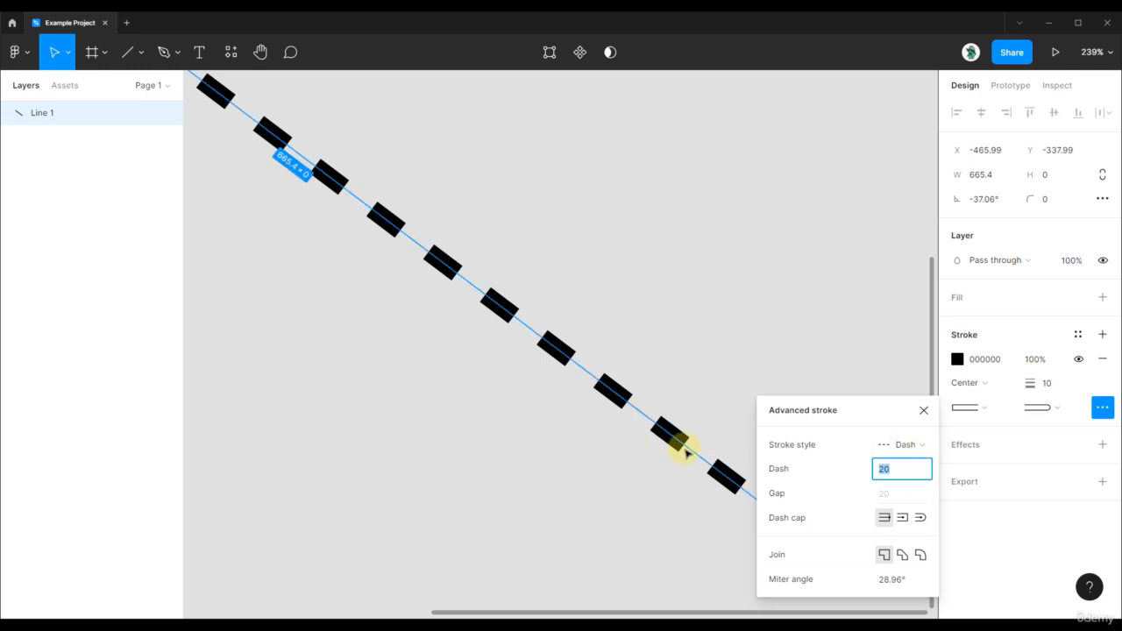
# Try the Custom stroke style with dashes of 20, 40, 60, 80, and return the line to Dash
pyautogui.click(914, 444)
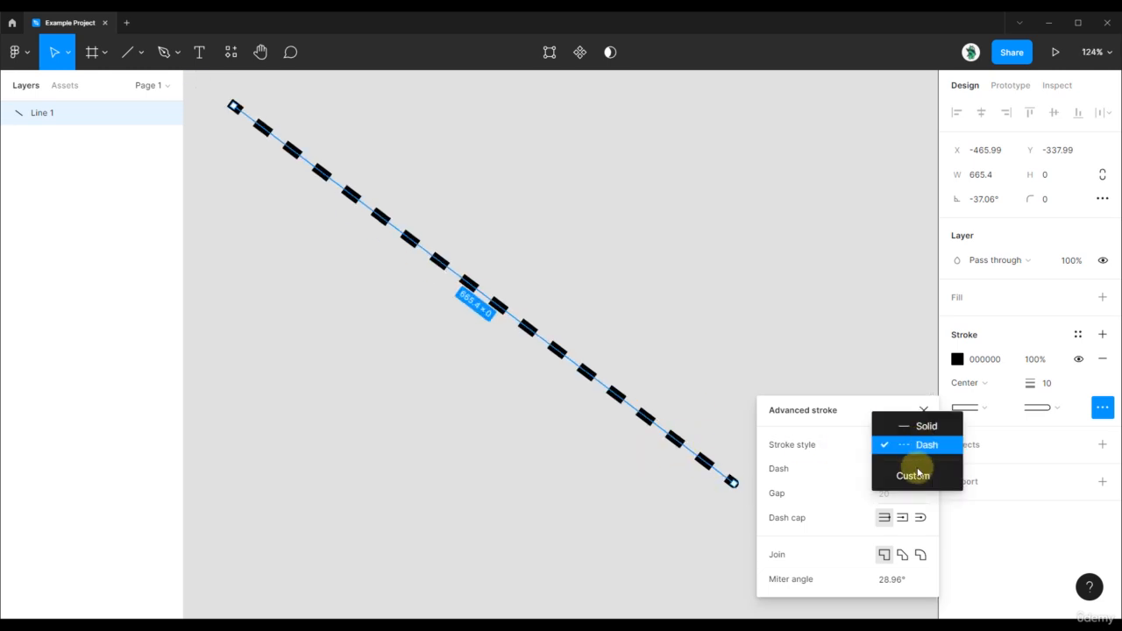
pyautogui.click(917, 474)
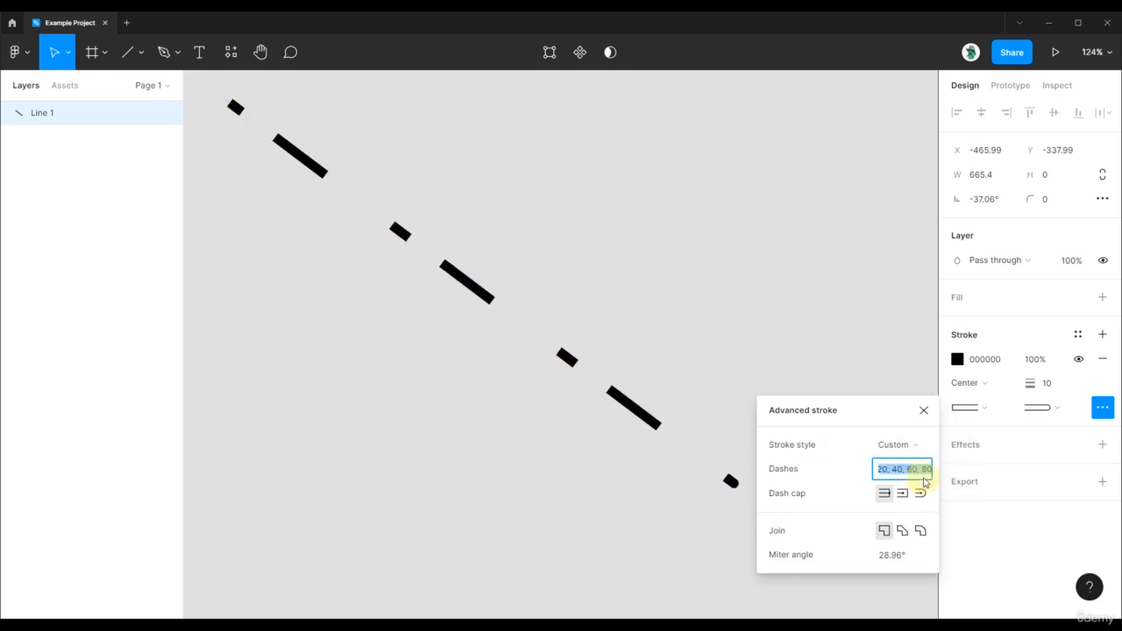
pyautogui.scroll(-3, 603, 368)
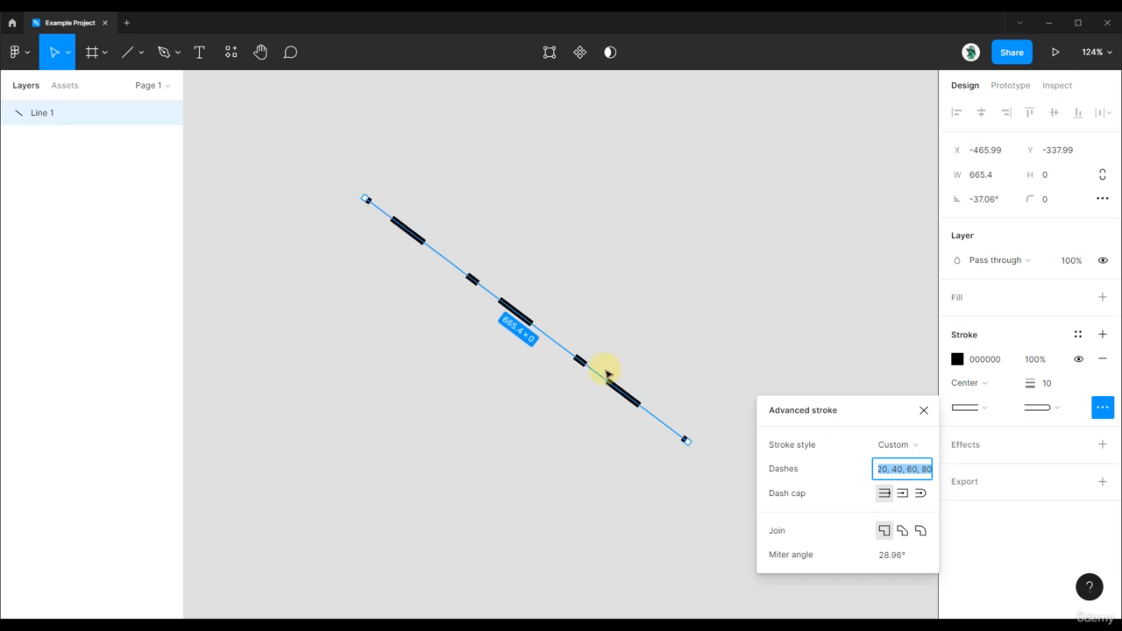
pyautogui.click(888, 474)
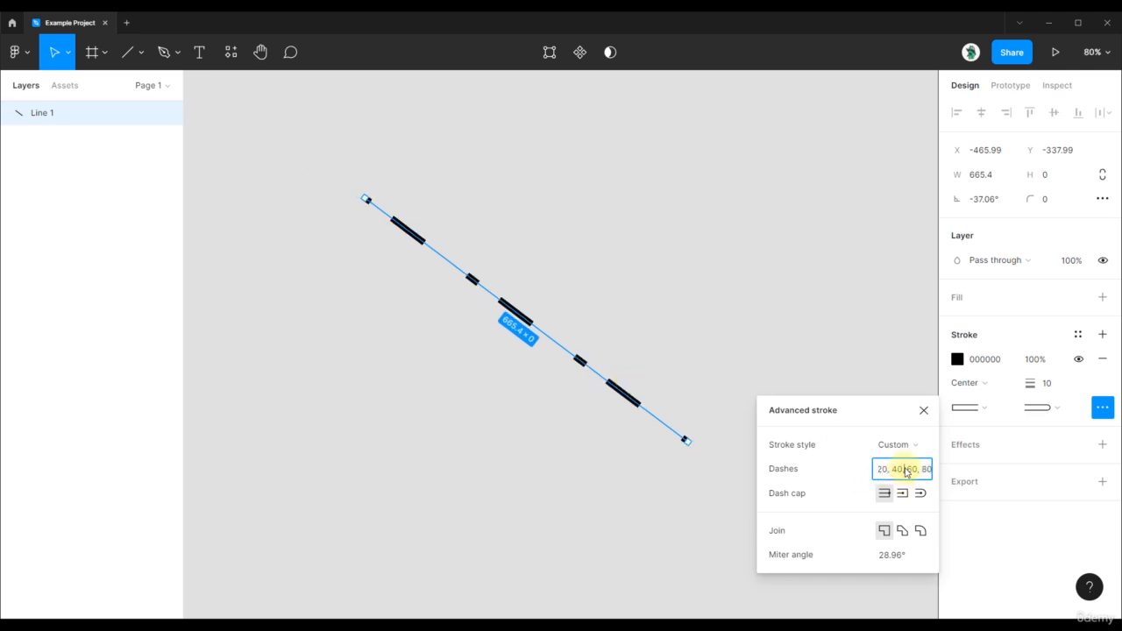
pyautogui.moveTo(907, 472); pyautogui.dragTo(859, 471)
pyautogui.click(911, 472)
pyautogui.click(893, 447)
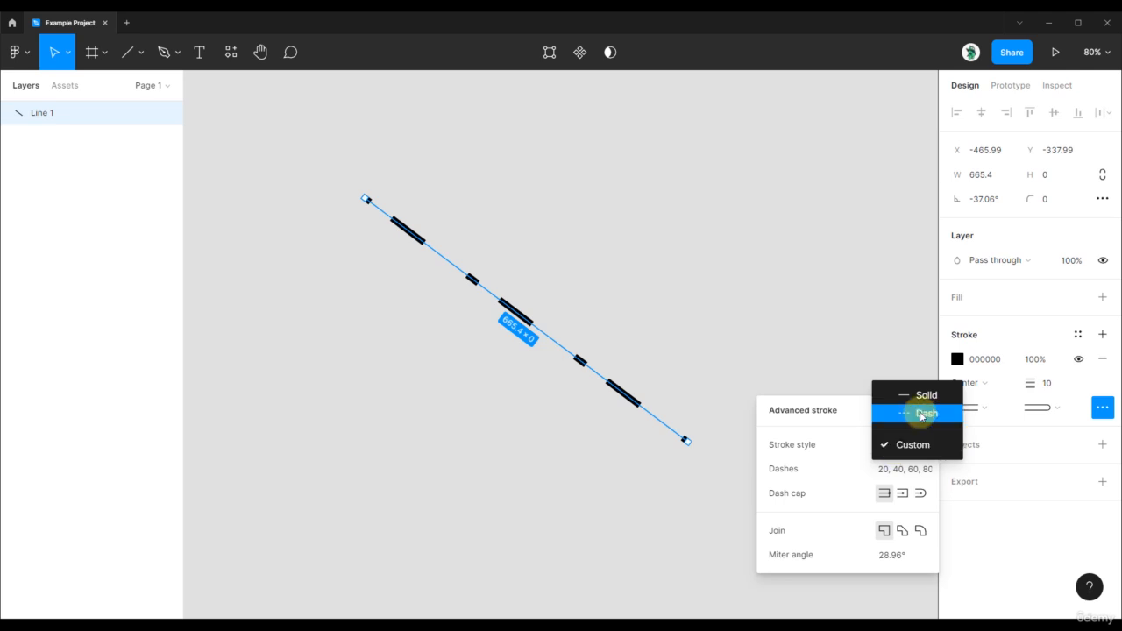
pyautogui.click(921, 416)
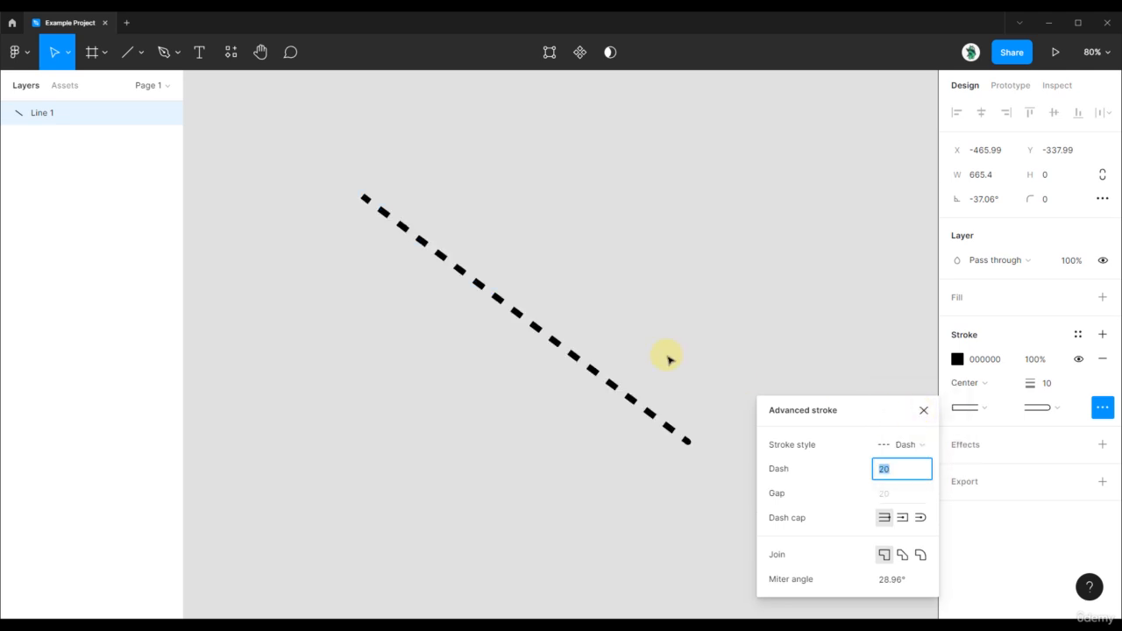
# Compare the None, Square and Round dash caps on the dashed line, and finish with Round
pyautogui.scroll(2, 561, 318)
pyautogui.scroll(-1, 565, 323)
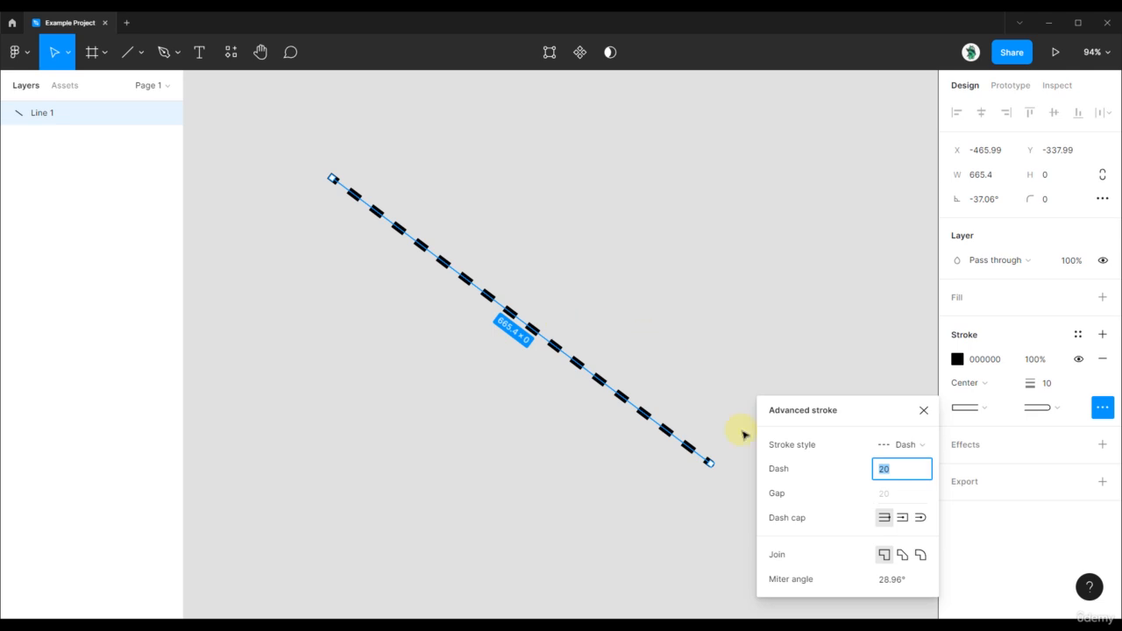
pyautogui.scroll(5, 714, 471)
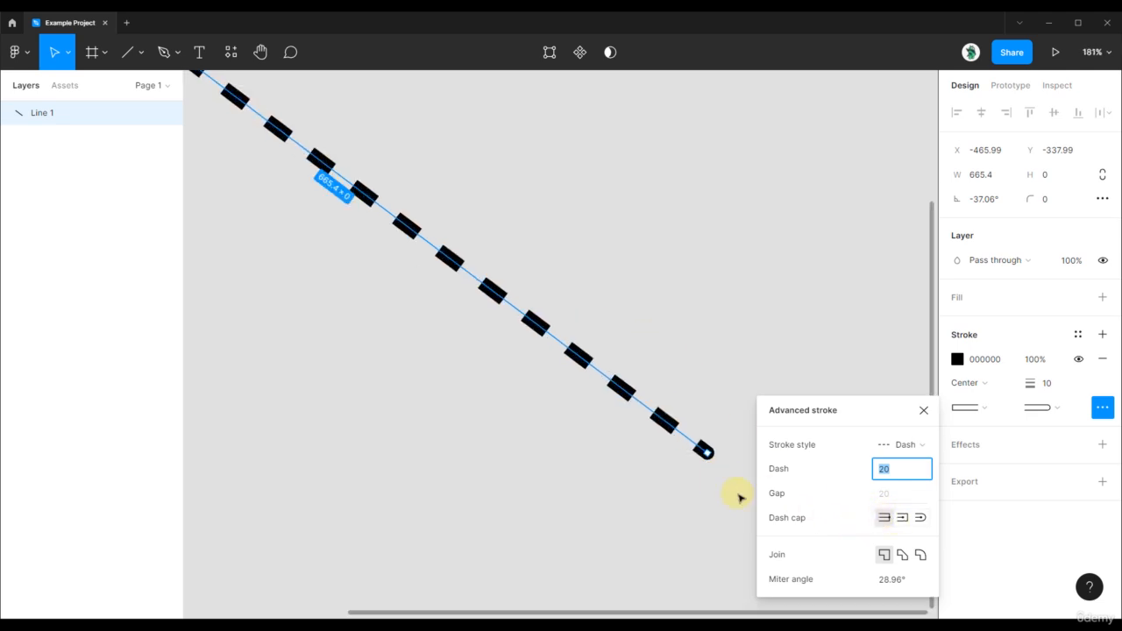
pyautogui.click(901, 518)
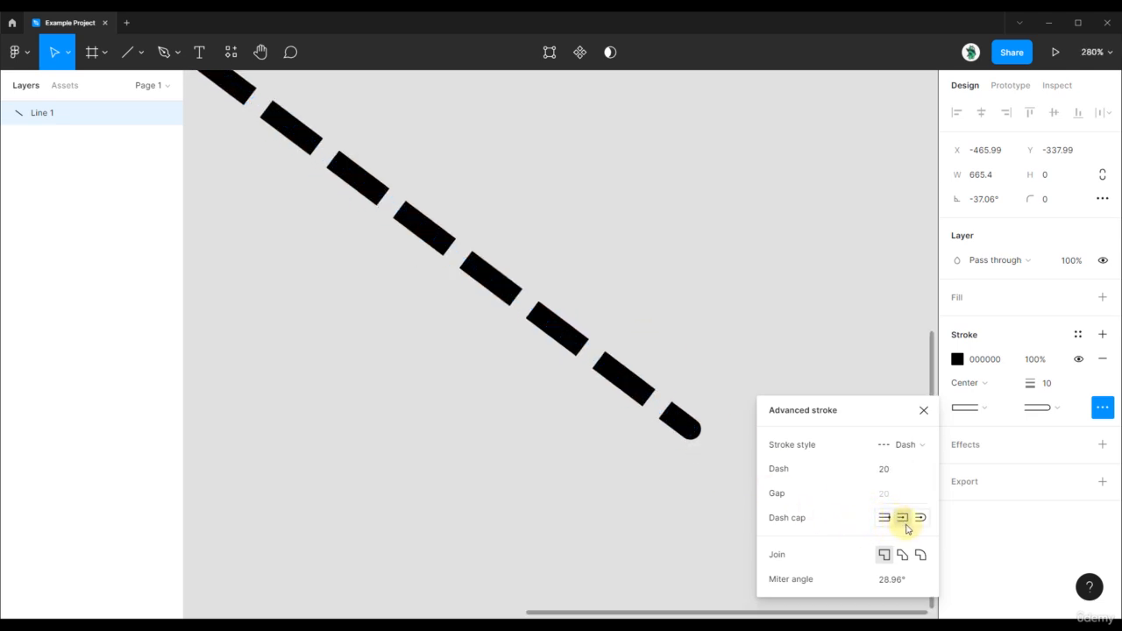
pyautogui.click(920, 518)
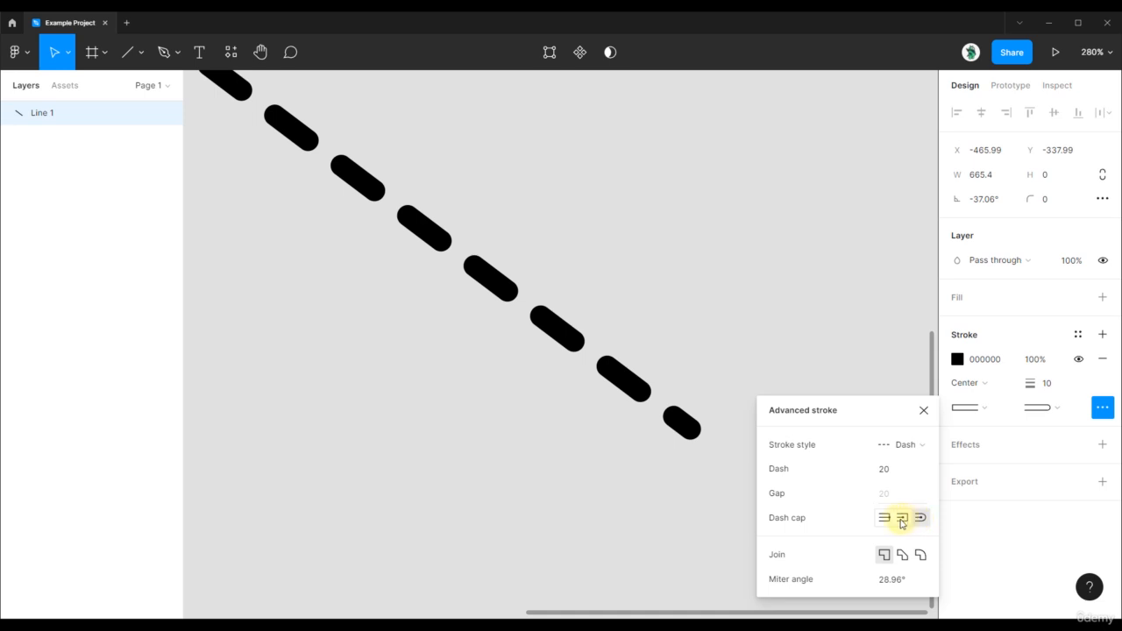
pyautogui.click(882, 521)
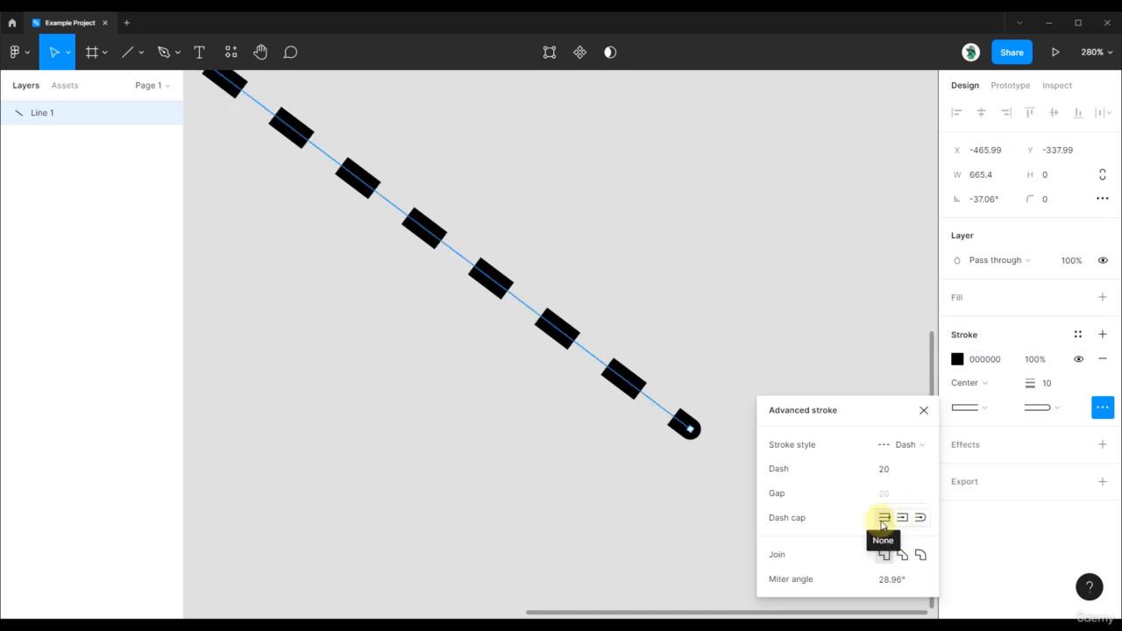
pyautogui.click(906, 520)
pyautogui.click(921, 520)
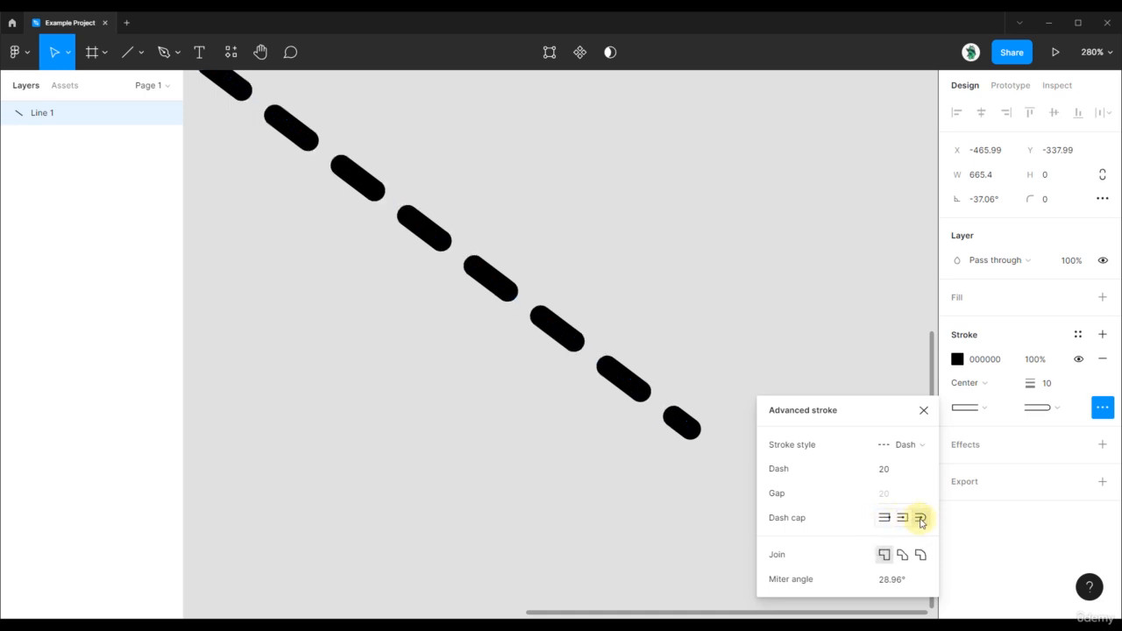
# Inspect the line's rounded dashes with the line deselected, and select the line again
pyautogui.scroll(-6, 474, 349)
pyautogui.click(413, 223)
pyautogui.scroll(5, 369, 245)
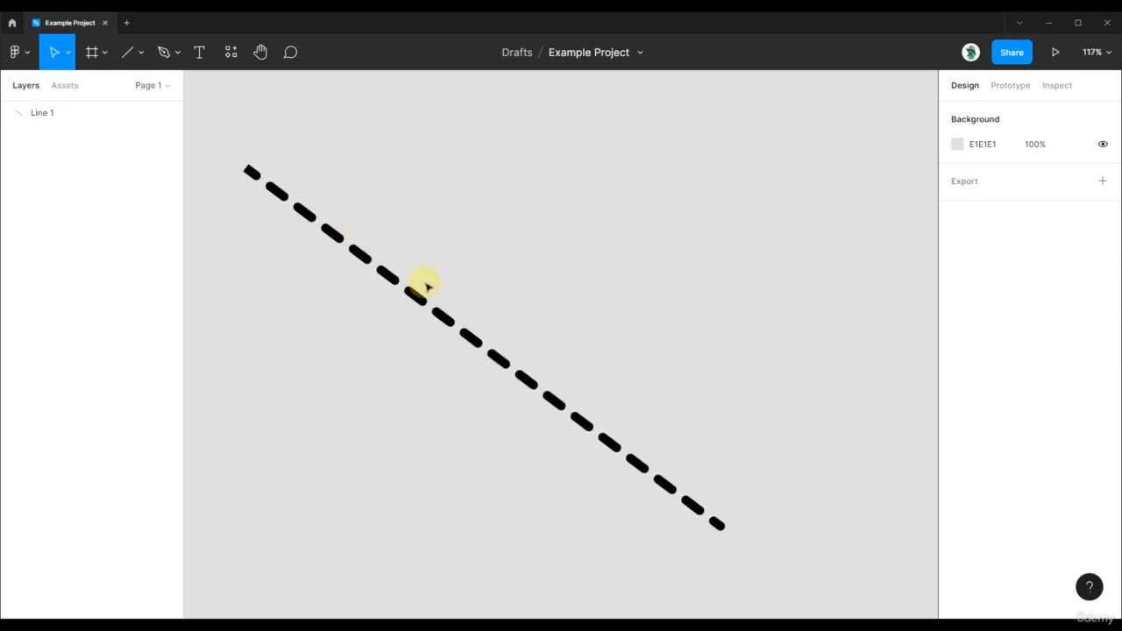
pyautogui.click(452, 324)
pyautogui.scroll(2, 526, 351)
pyautogui.scroll(3, 717, 441)
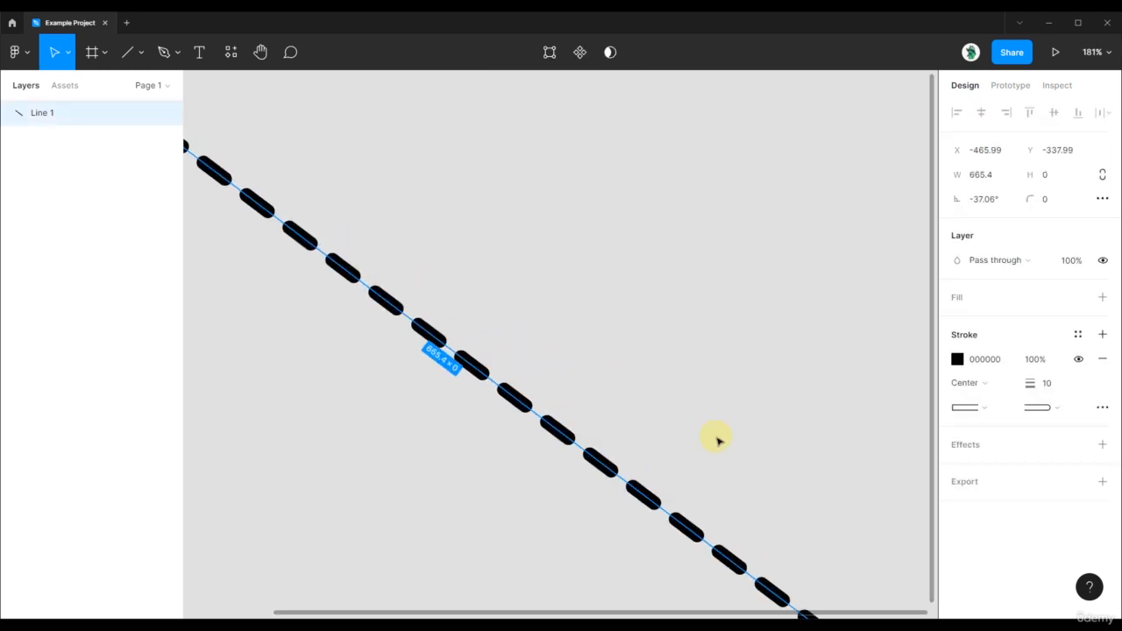
pyautogui.scroll(-2, 690, 316)
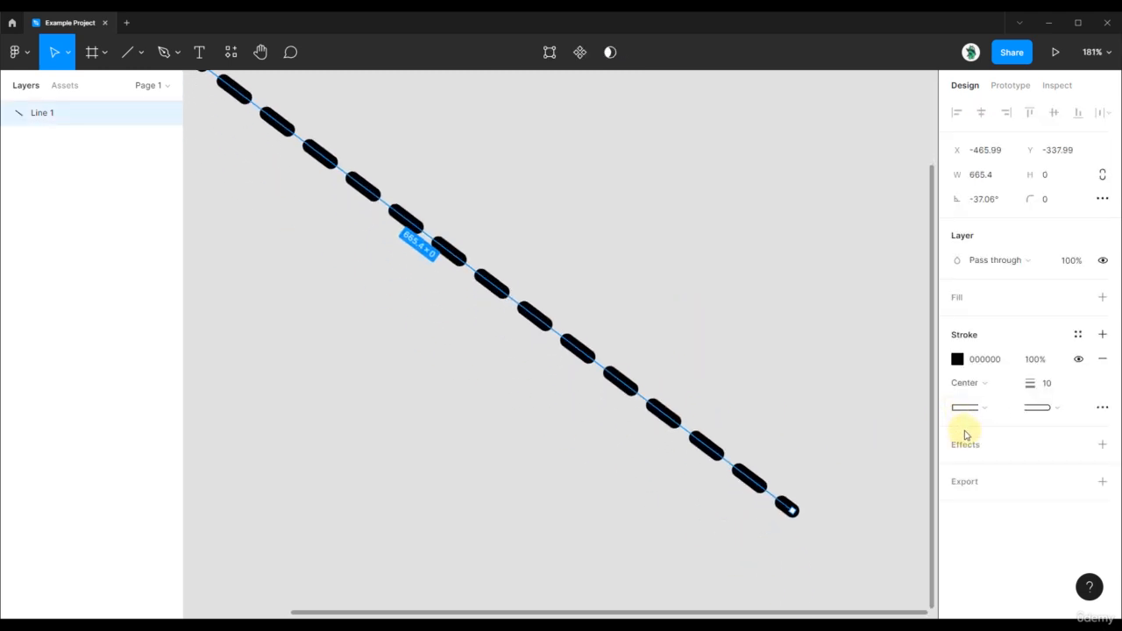
# Try the Round join on the line's stroke, restore the Miter join and close the advanced stroke settings
pyautogui.click(1102, 408)
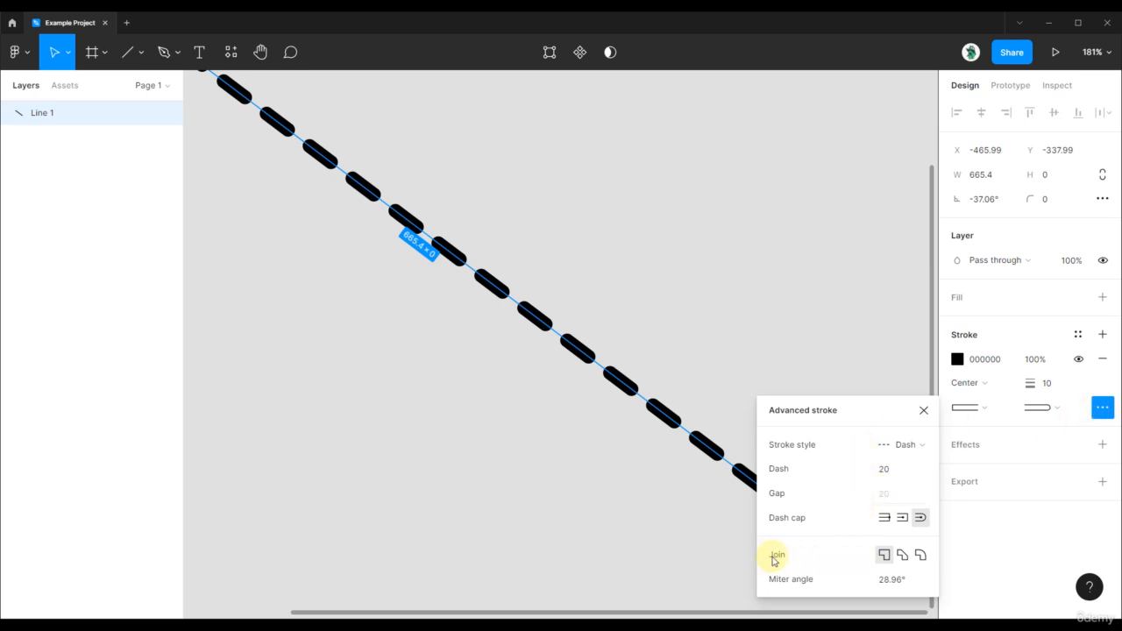
pyautogui.click(912, 556)
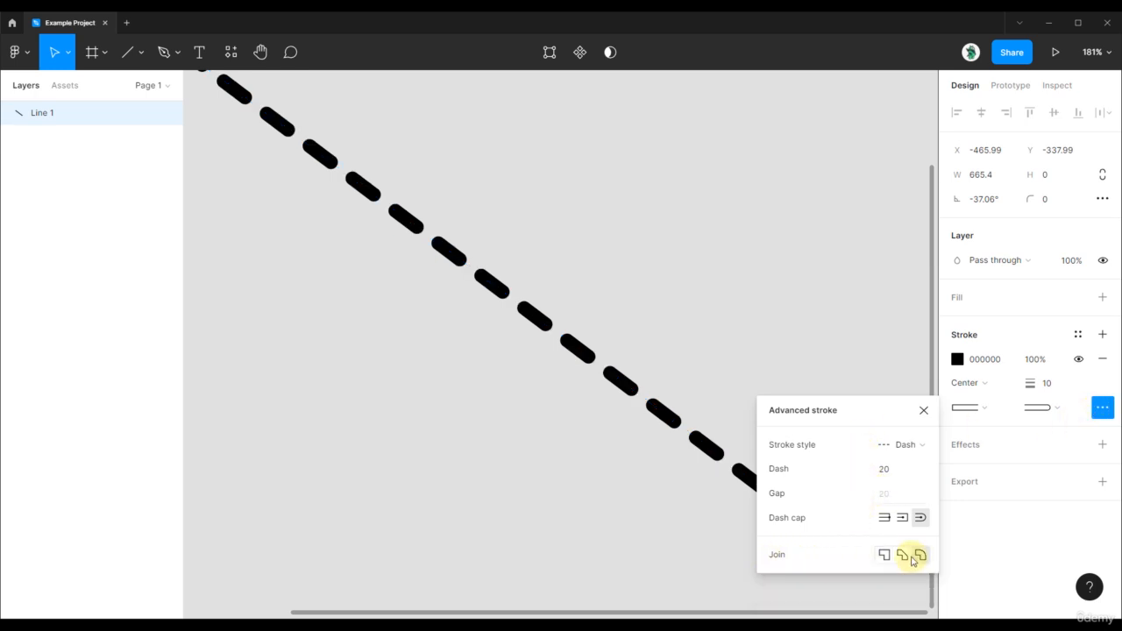
pyautogui.click(885, 558)
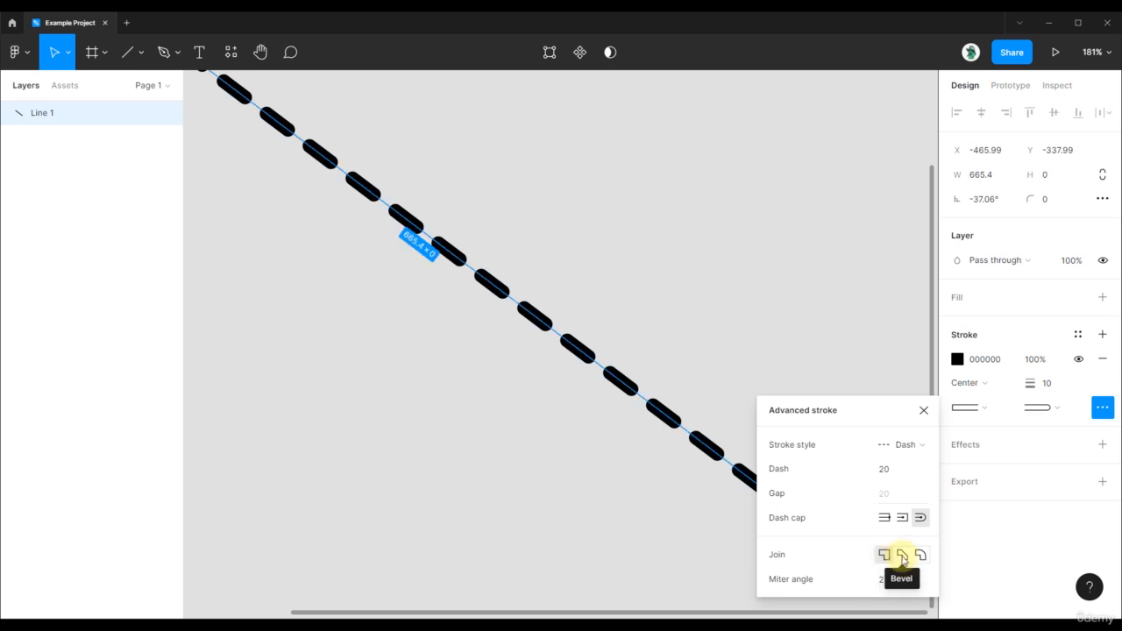
pyautogui.click(924, 412)
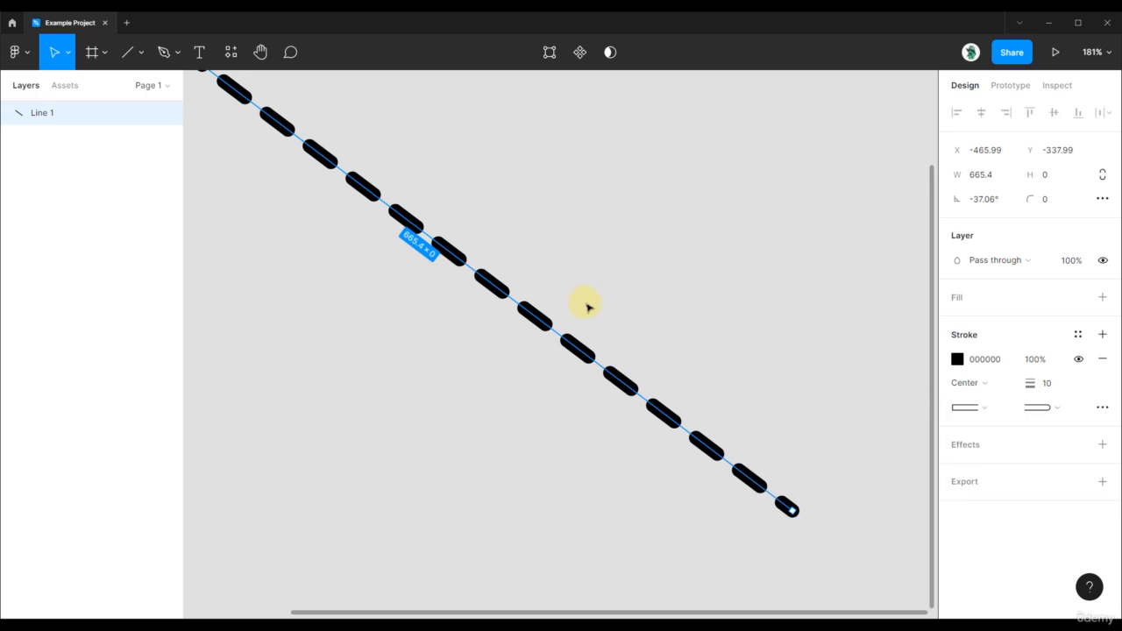
# Swing the line's lower end point up to make the line horizontal at 0°, and stretch it to about 644 wide
pyautogui.scroll(-5, 587, 306)
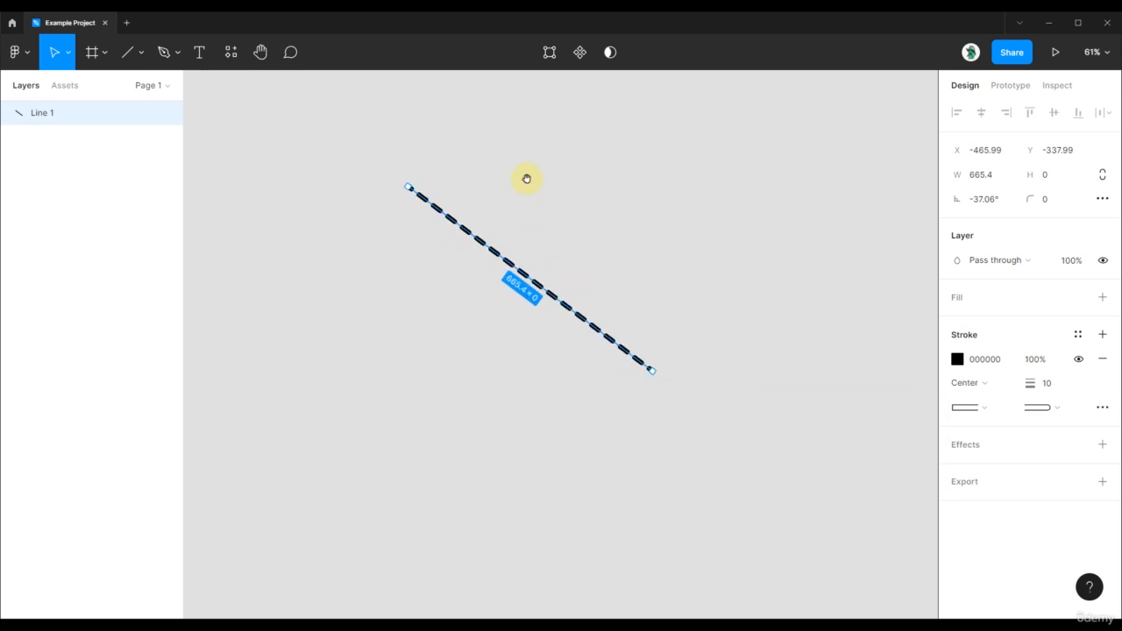
pyautogui.moveTo(527, 179); pyautogui.dragTo(567, 268)
pyautogui.click(544, 326)
pyautogui.click(533, 341)
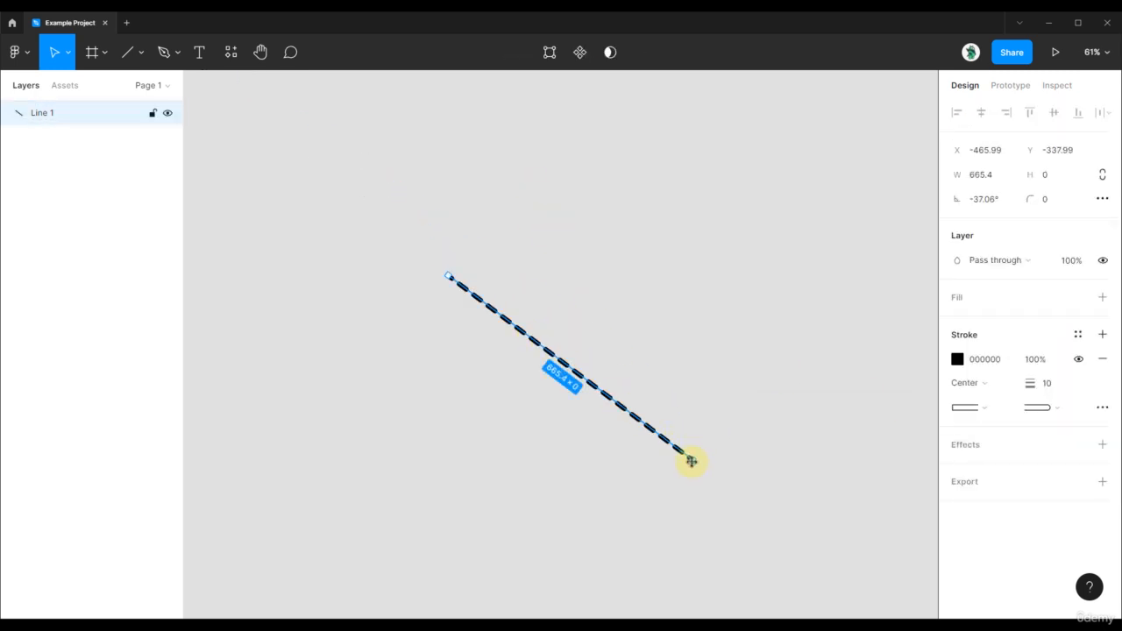
pyautogui.moveTo(692, 462); pyautogui.dragTo(703, 293)
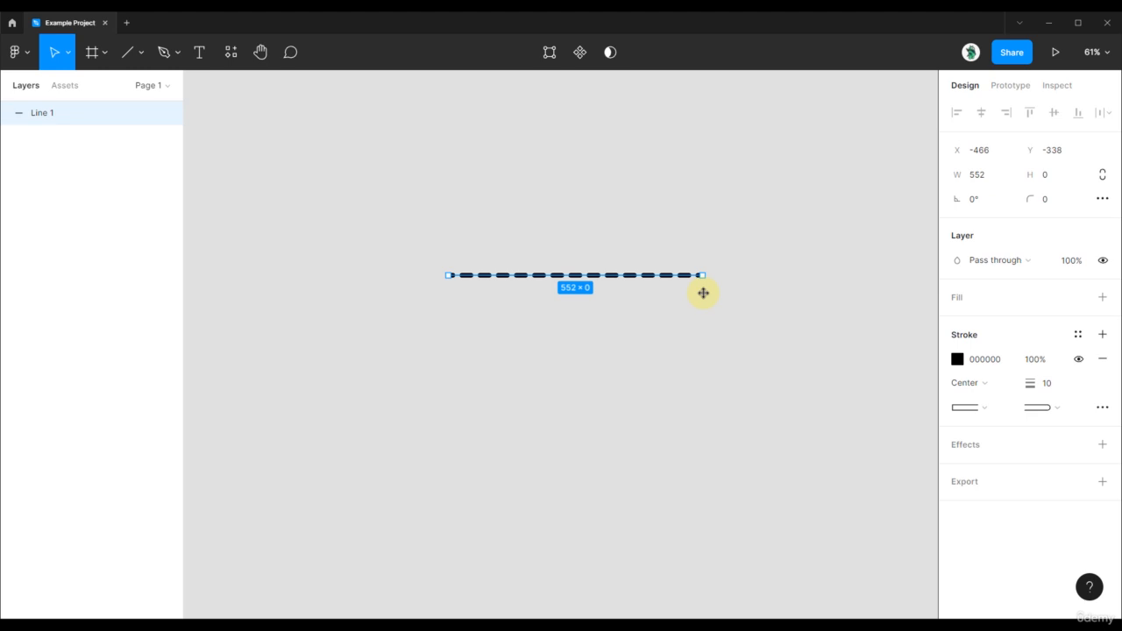
pyautogui.moveTo(703, 293); pyautogui.dragTo(716, 235)
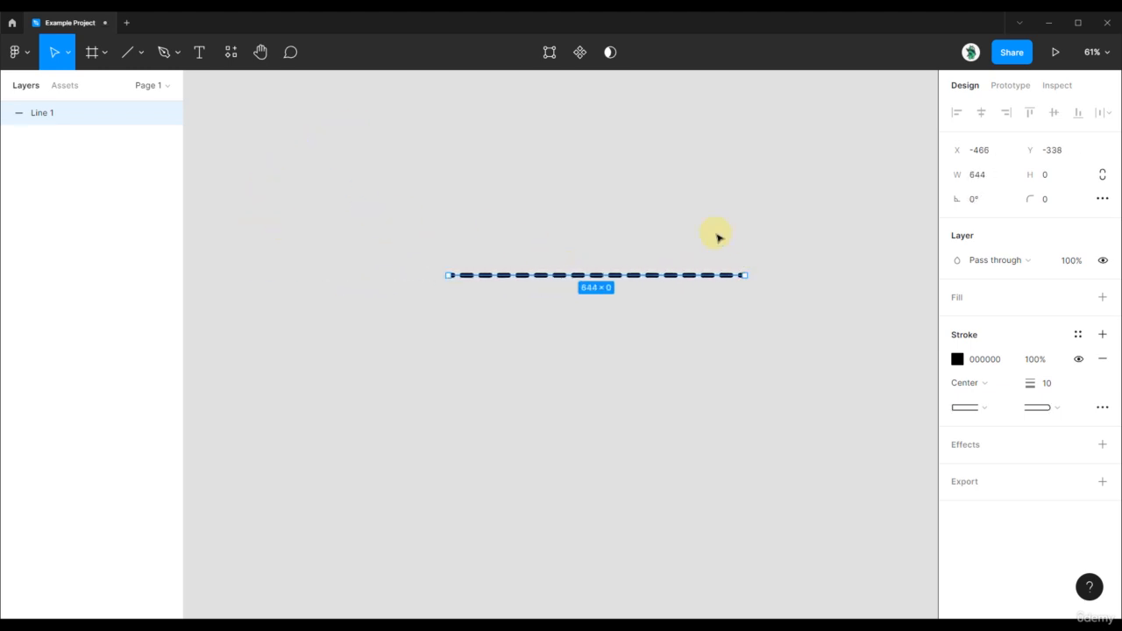
# Delete the horizontal dashed line from the canvas
pyautogui.click(668, 202)
pyautogui.keyDown('ctrl'); pyautogui.scroll(3, 622, 235); pyautogui.keyUp('ctrl')
pyautogui.moveTo(447, 200); pyautogui.dragTo(619, 352)
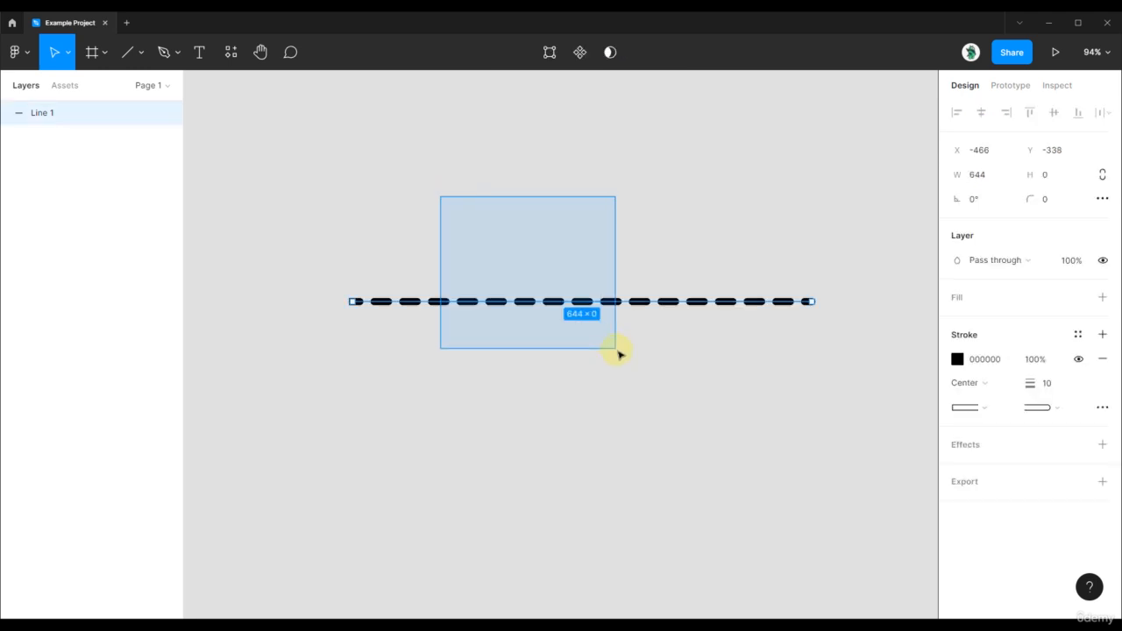
pyautogui.press('Delete')
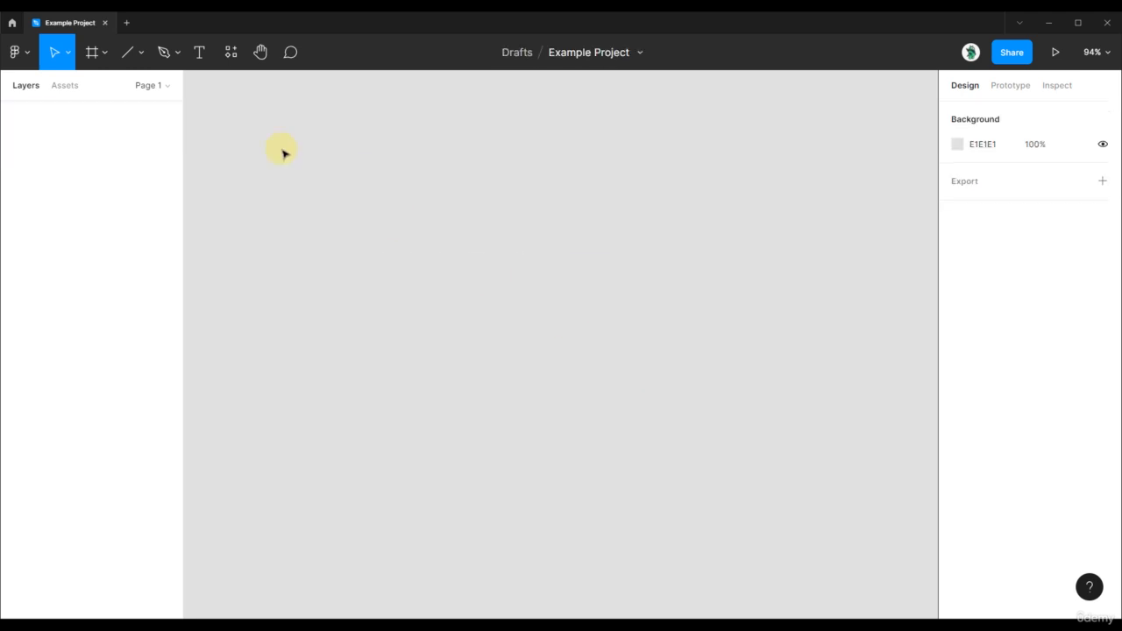
# Draw an arrow about 511 long sloping down at about -17°, and deselect it to inspect its end point
pyautogui.click(142, 55)
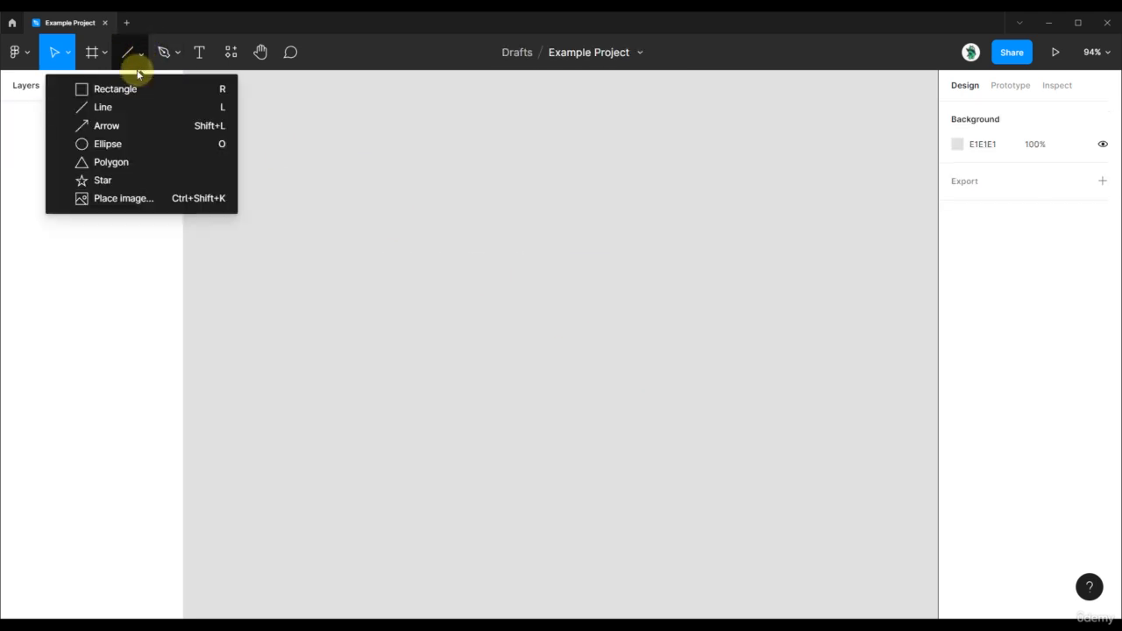
pyautogui.click(129, 127)
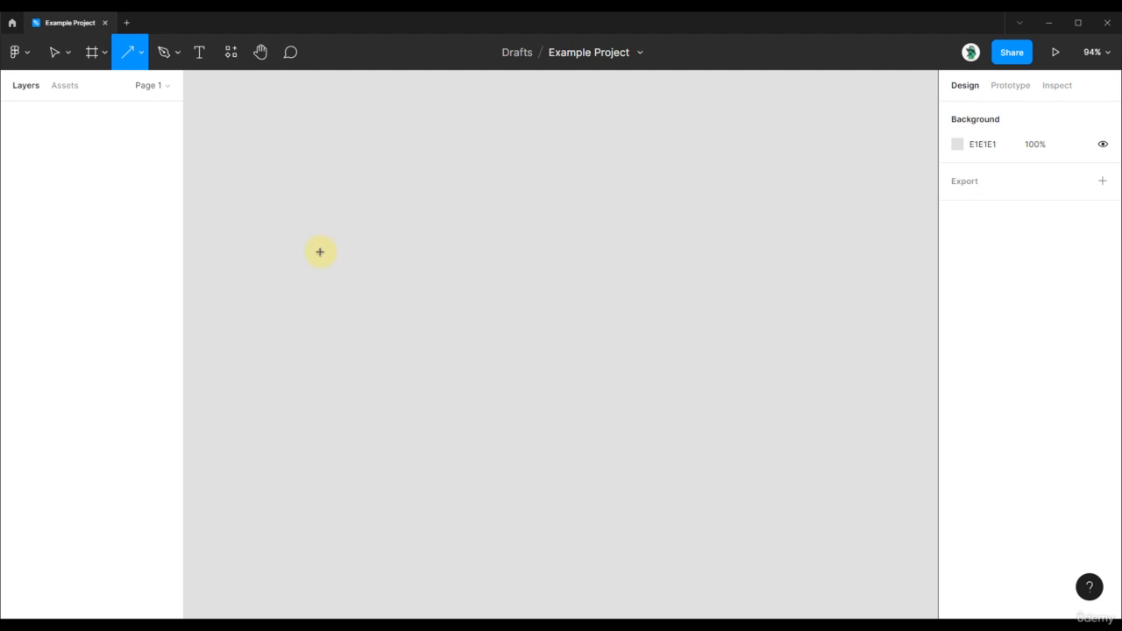
pyautogui.moveTo(321, 254); pyautogui.dragTo(667, 358)
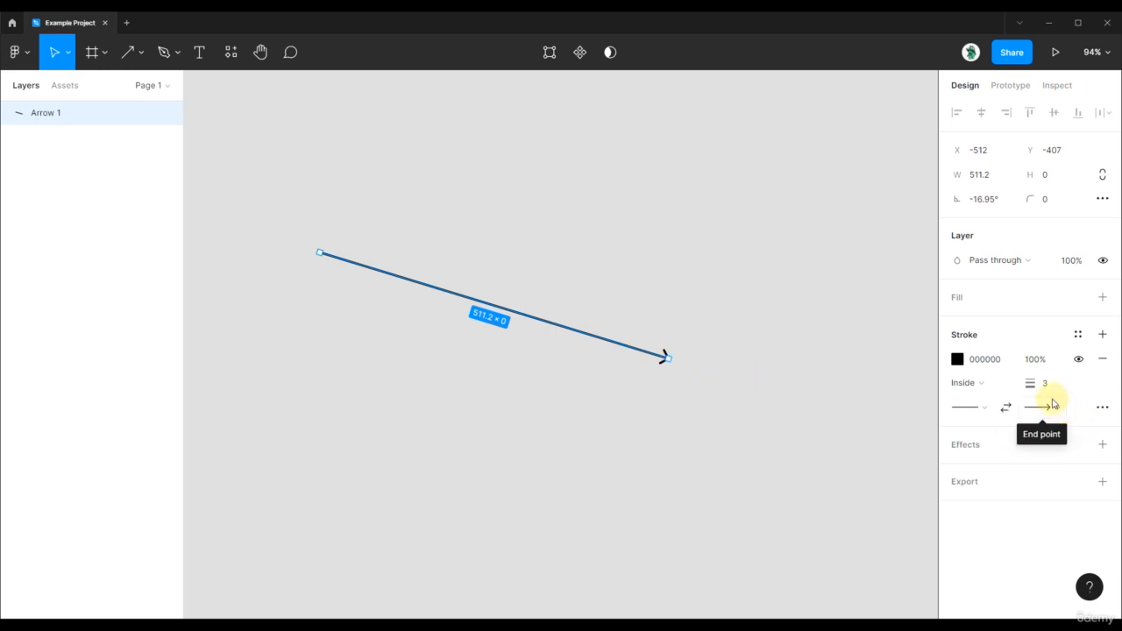
pyautogui.click(677, 315)
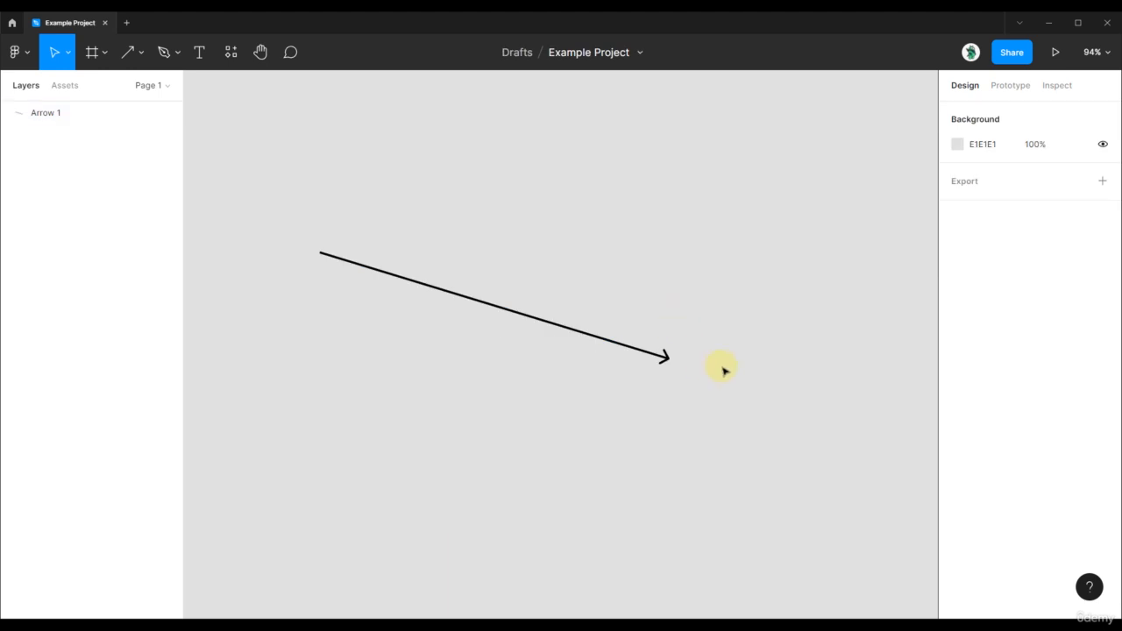
# Delete the arrow and draw an ellipse in its place in the middle of the canvas
pyautogui.moveTo(727, 359); pyautogui.dragTo(434, 325)
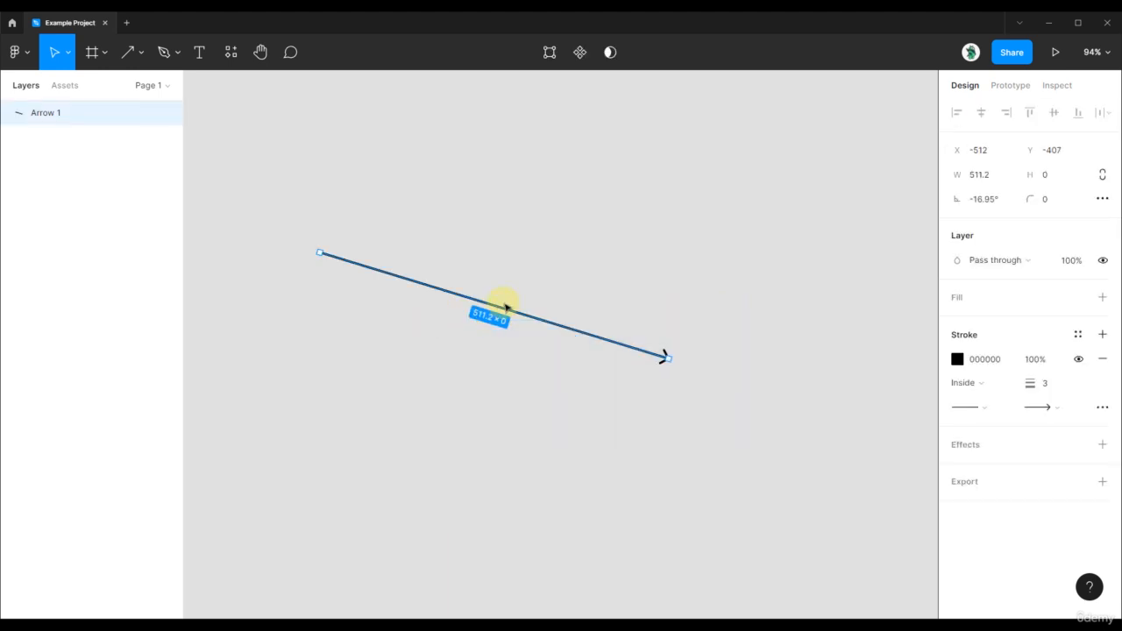
pyautogui.press('Delete')
pyautogui.click(141, 52)
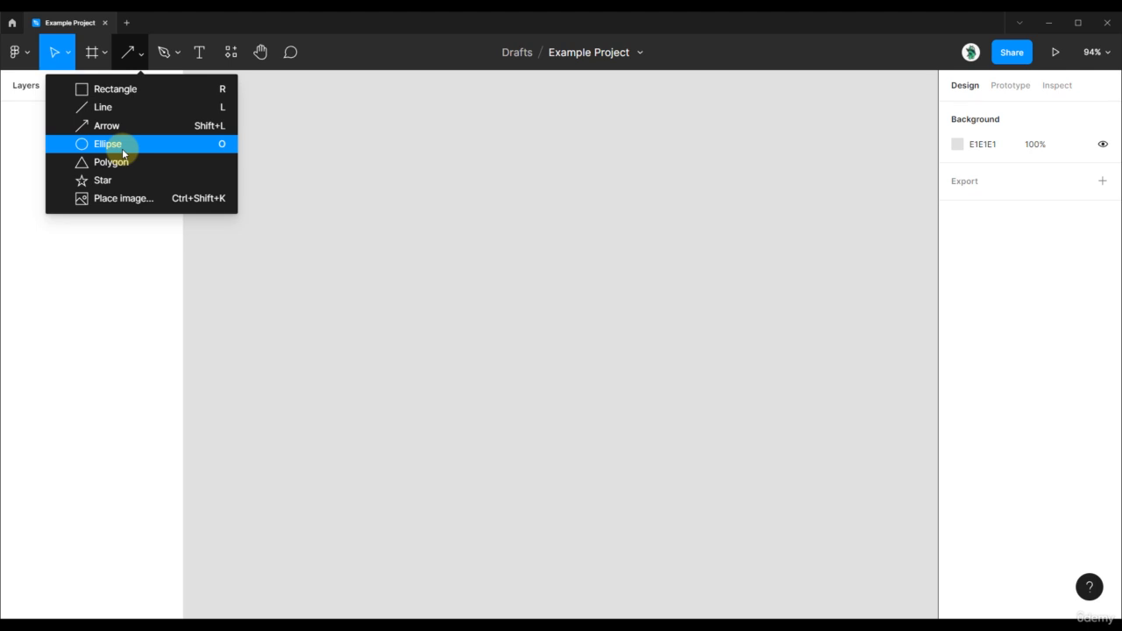
pyautogui.click(199, 147)
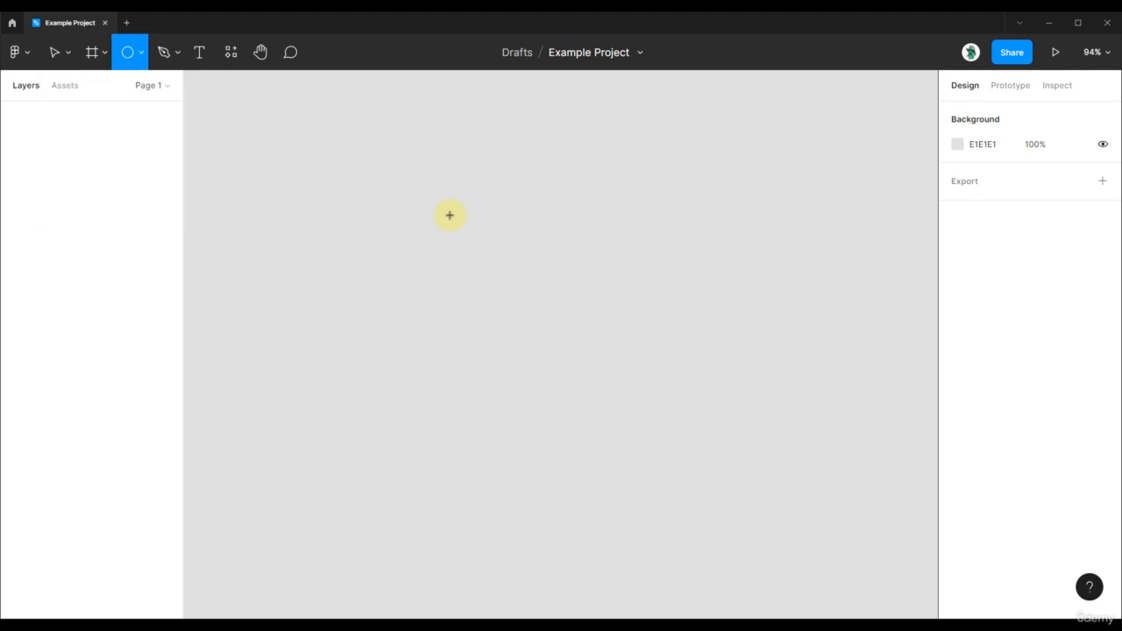
pyautogui.moveTo(399, 177)
pyautogui.mouseDown()
pyautogui.moveTo(506, 303)
pyautogui.moveTo(671, 386)
pyautogui.moveTo(799, 260)
pyautogui.moveTo(612, 230)
pyautogui.moveTo(501, 384)
pyautogui.moveTo(533, 419)
pyautogui.moveTo(599, 436)
pyautogui.moveTo(488, 258)
pyautogui.moveTo(719, 459)
pyautogui.moveTo(523, 275)
pyautogui.moveTo(732, 416)
pyautogui.mouseUp()
# Fill the ellipse with light red FF7272 and make it a 472 × 472 circle
pyautogui.click(957, 322)
pyautogui.moveTo(859, 260)
pyautogui.mouseDown()
pyautogui.moveTo(832, 234)
pyautogui.moveTo(860, 244)
pyautogui.mouseUp()
pyautogui.click(581, 239)
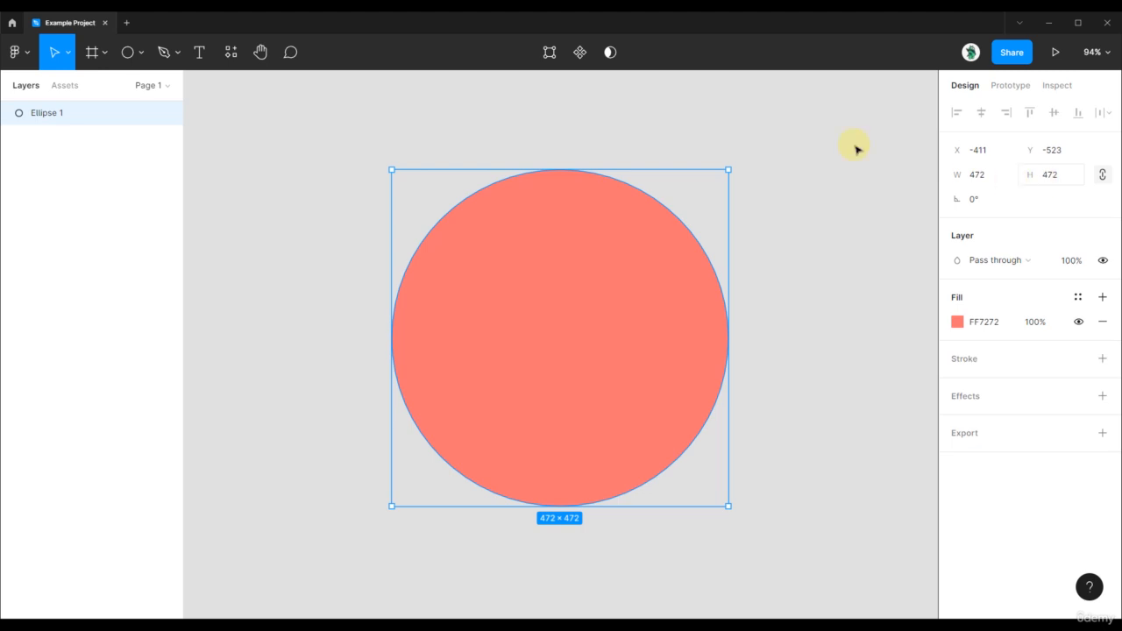
# Delete the circle and draw a three-sided polygon about 529 × 442 in its place
pyautogui.click(436, 142)
pyautogui.click(615, 321)
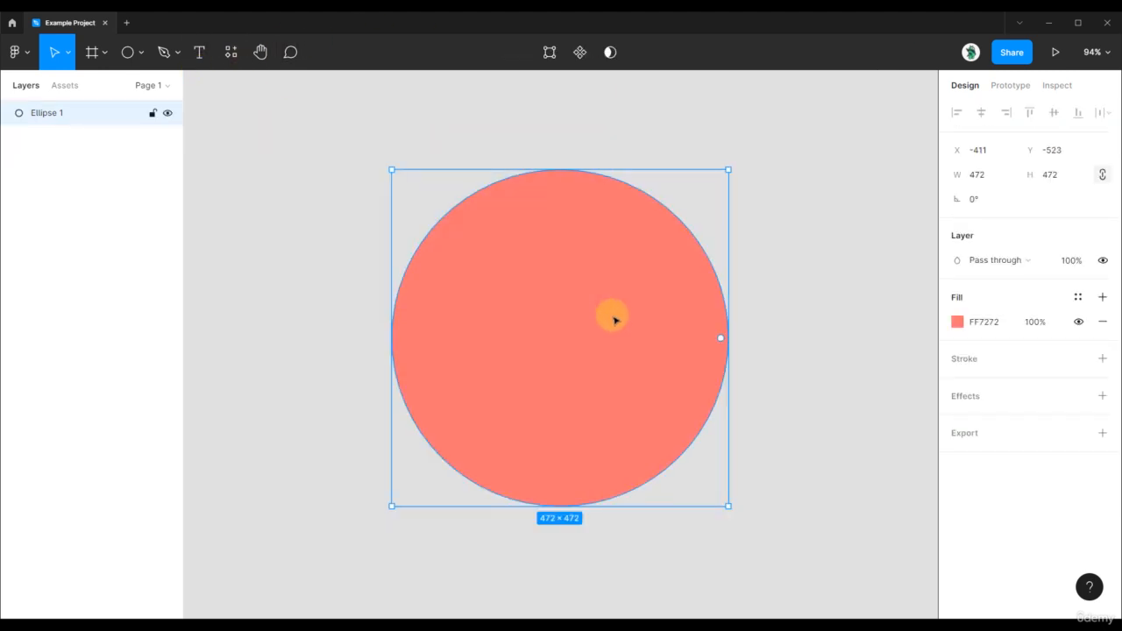
pyautogui.press('Delete')
pyautogui.click(134, 54)
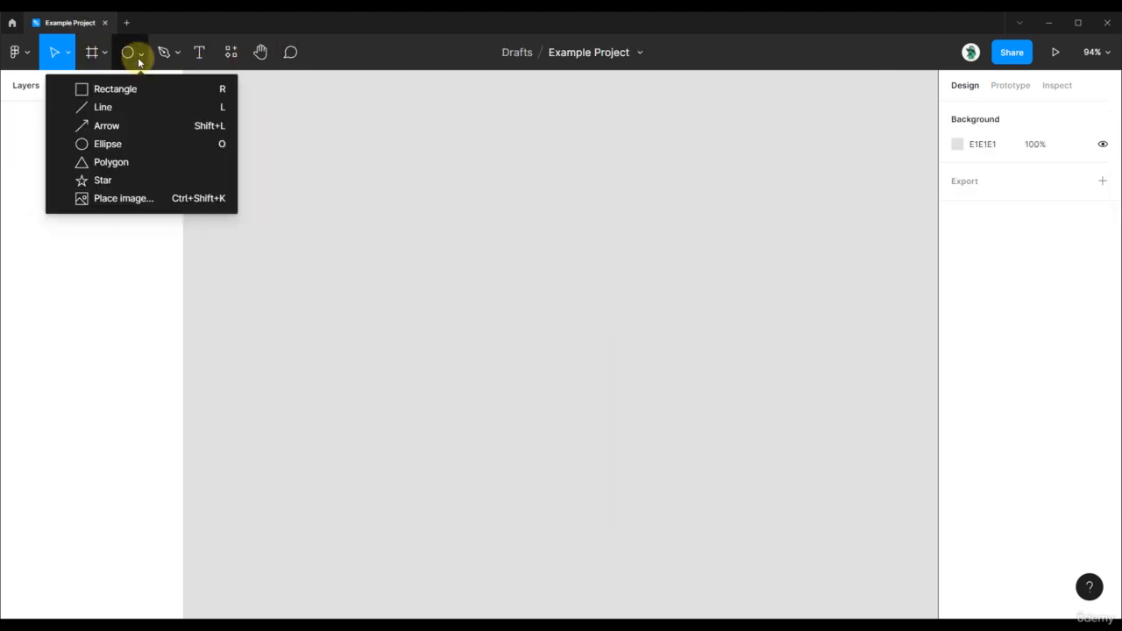
pyautogui.click(120, 167)
pyautogui.moveTo(390, 184); pyautogui.dragTo(768, 499)
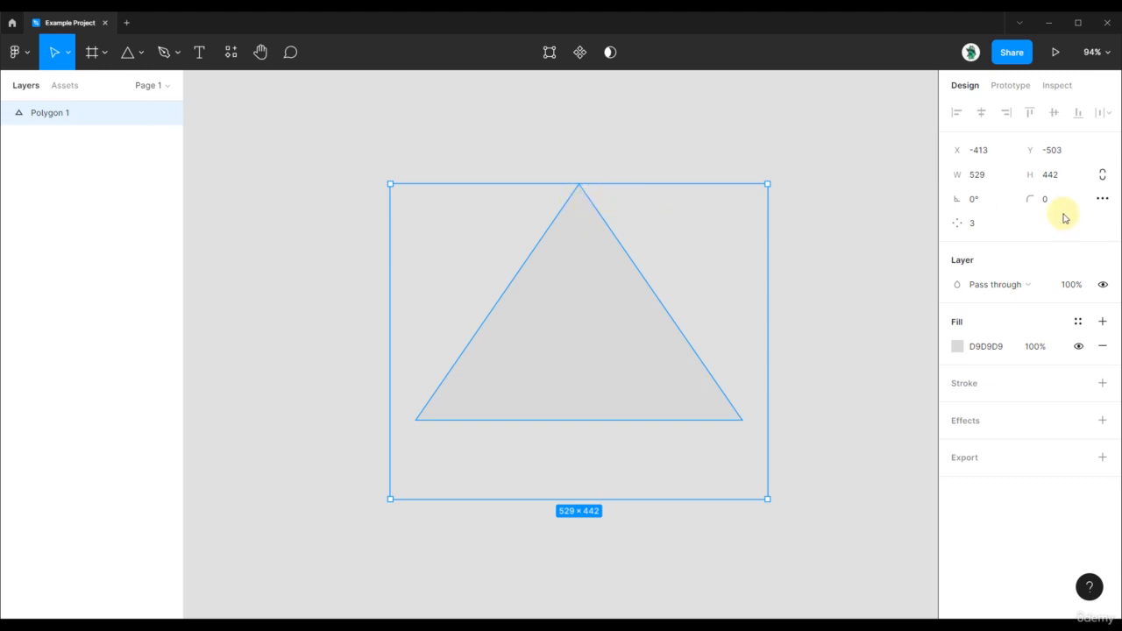
# Set the polygon's side count to 4 and fill it with red FF5E5E
pyautogui.click(976, 228)
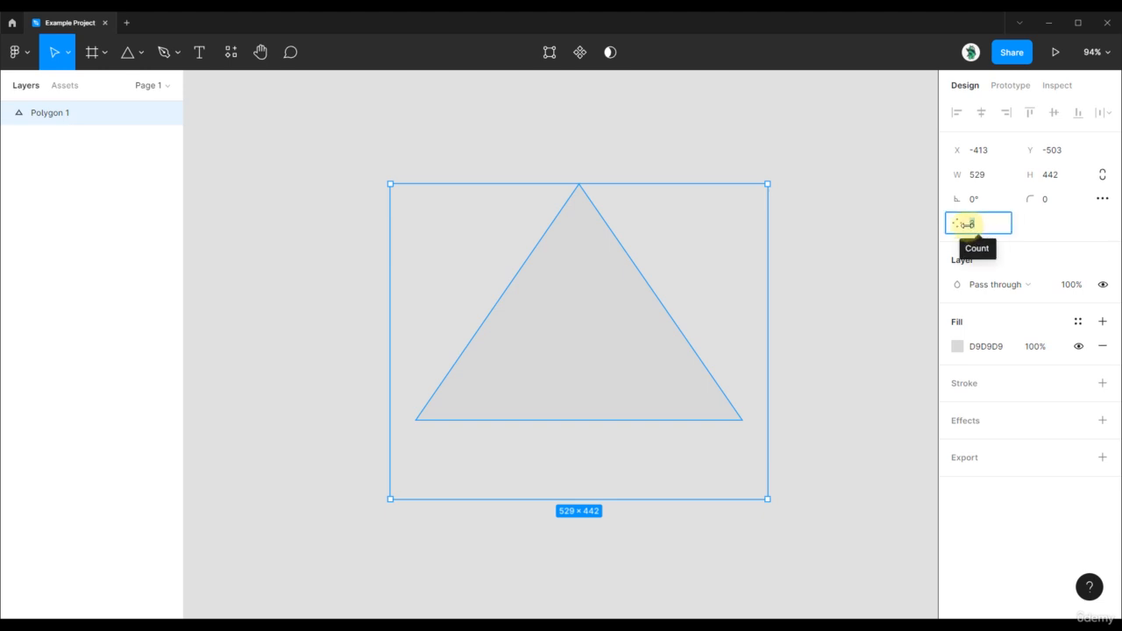
pyautogui.moveTo(968, 225); pyautogui.dragTo(984, 227)
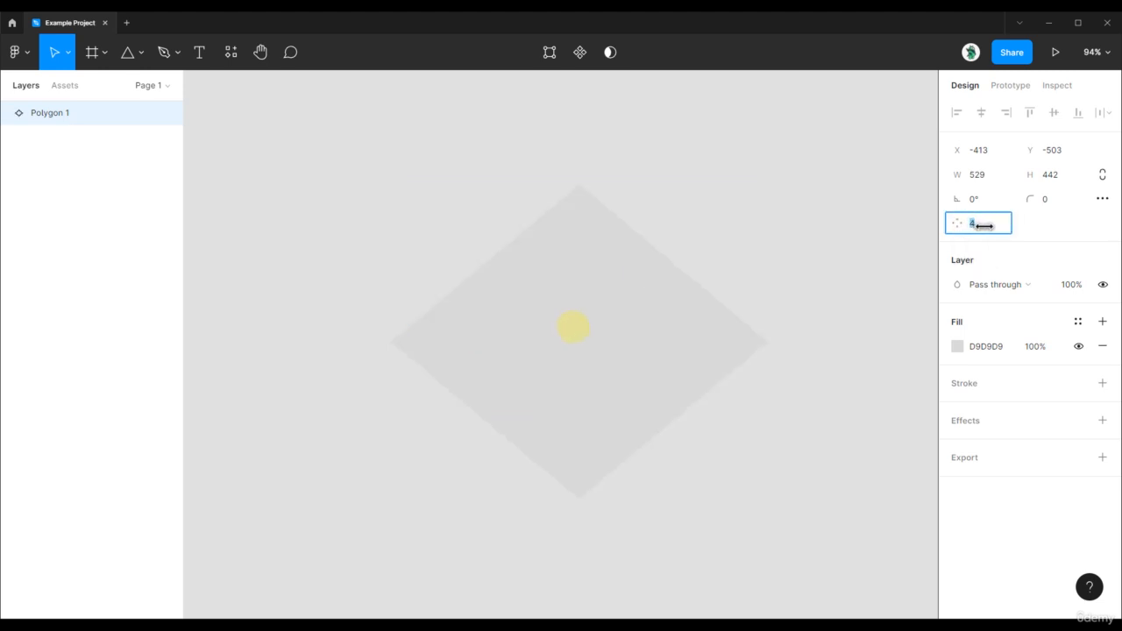
pyautogui.click(957, 346)
pyautogui.click(872, 238)
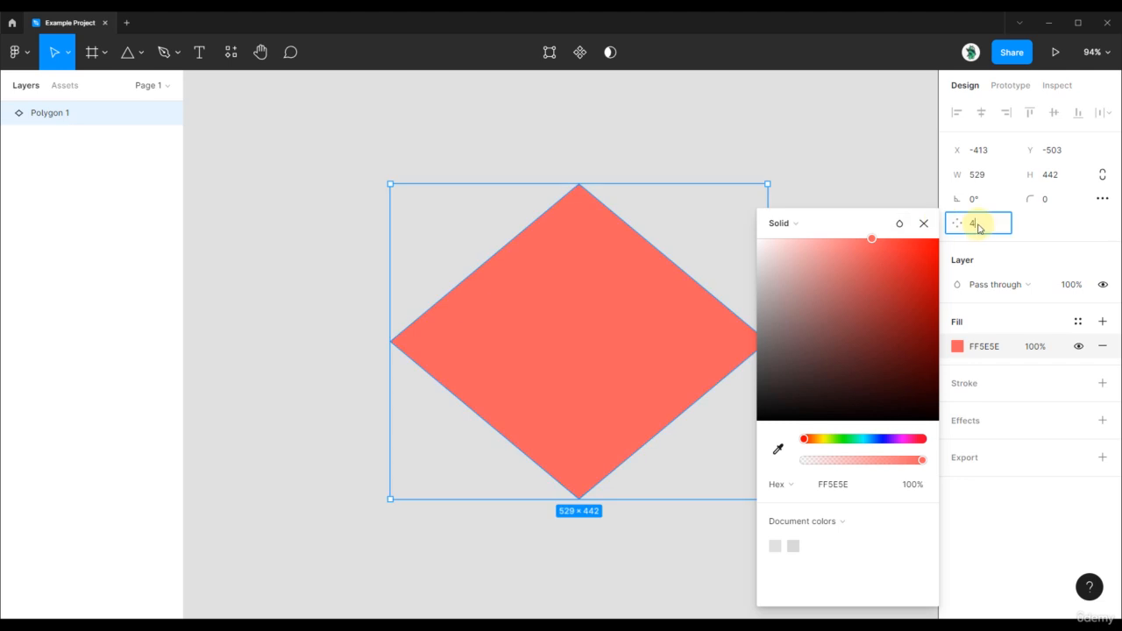
pyautogui.click(923, 223)
# Try higher side counts such as 18, 30 and 40 on the polygon, and return the count to 4
pyautogui.moveTo(962, 224); pyautogui.dragTo(53, 229)
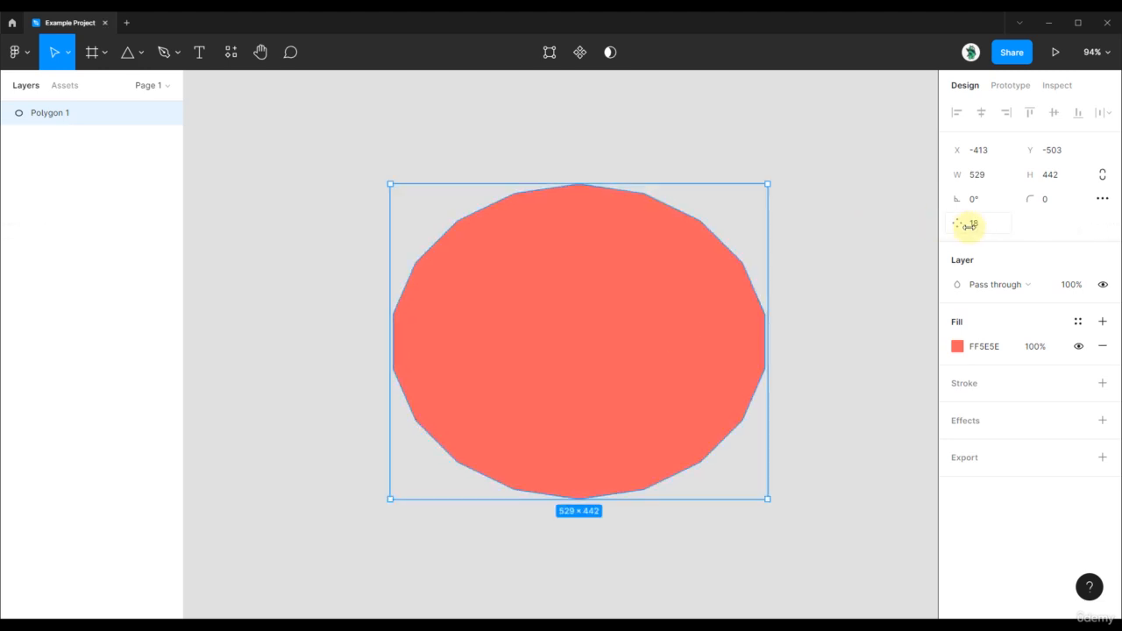
pyautogui.click(975, 234)
pyautogui.write('40')
pyautogui.press('Return')
pyautogui.click(976, 233)
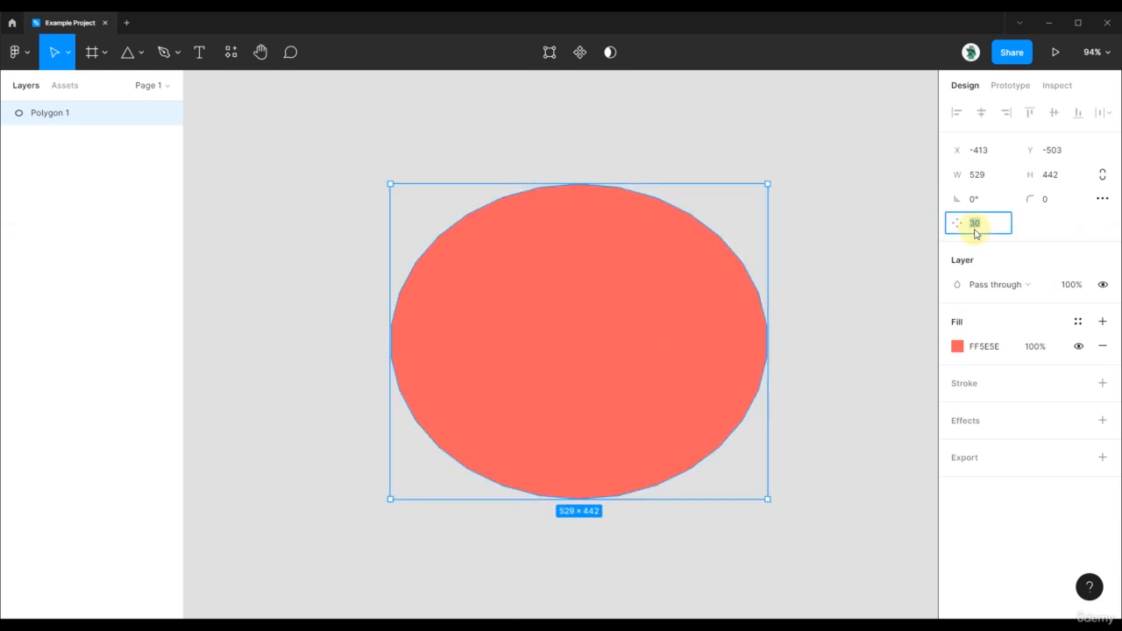
pyautogui.write('4')
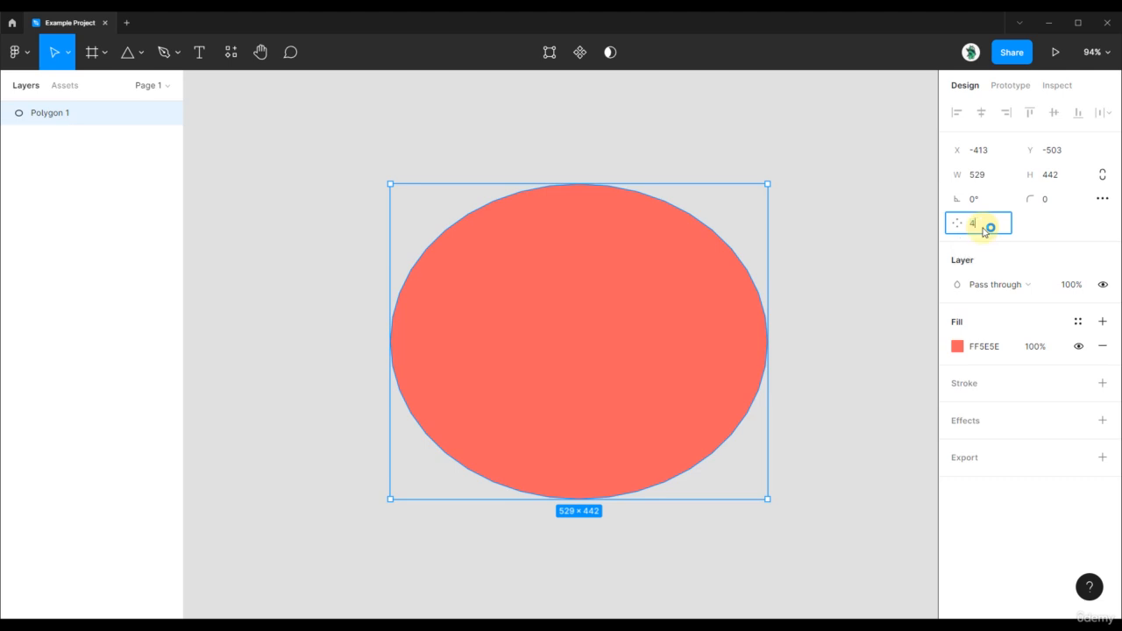
pyautogui.press('Return')
# Round the diamond's corners to a radius of about 29, and try corner smoothing before returning it to 0%
pyautogui.moveTo(578, 201)
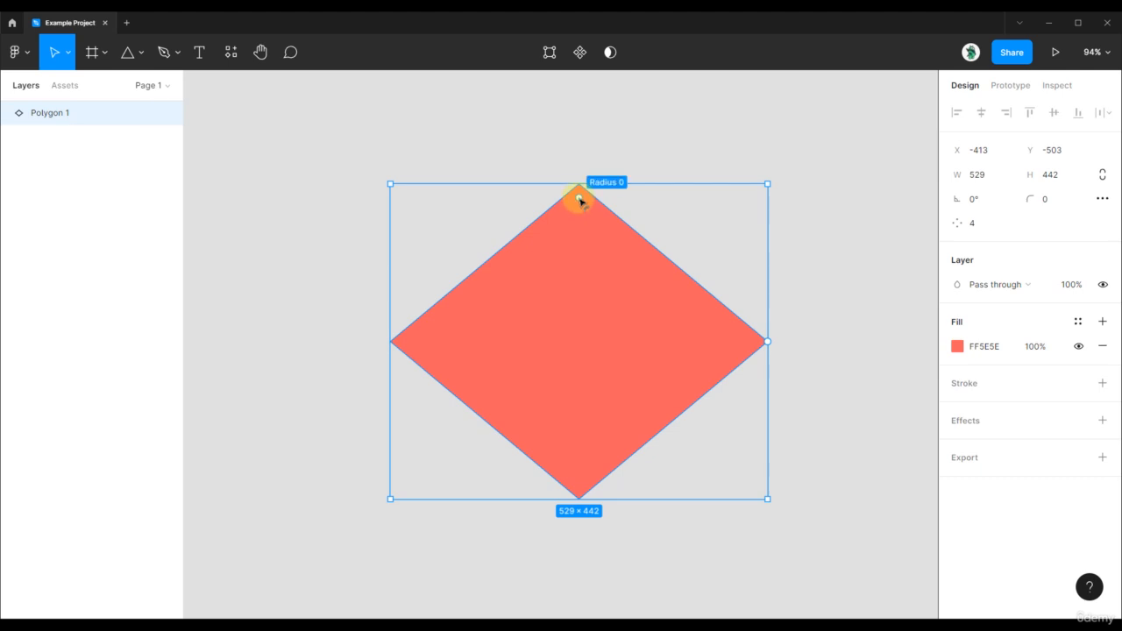
pyautogui.moveTo(579, 200)
pyautogui.mouseDown()
pyautogui.moveTo(586, 225)
pyautogui.moveTo(584, 214)
pyautogui.mouseUp()
pyautogui.click(1103, 201)
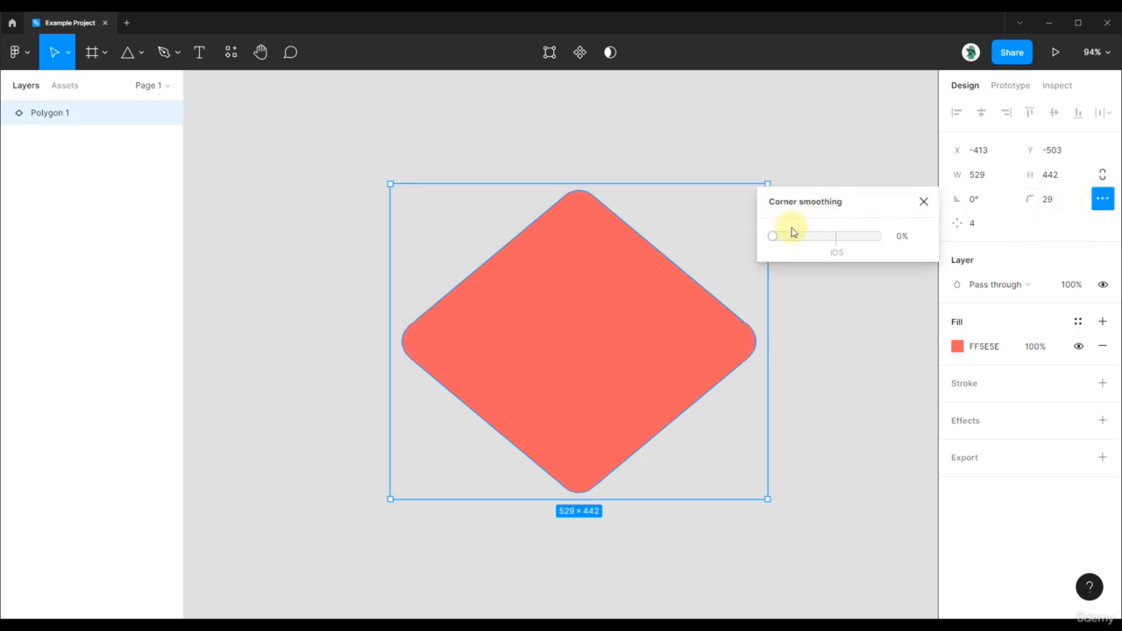
pyautogui.moveTo(773, 238)
pyautogui.mouseDown()
pyautogui.moveTo(887, 243)
pyautogui.moveTo(759, 240)
pyautogui.mouseUp()
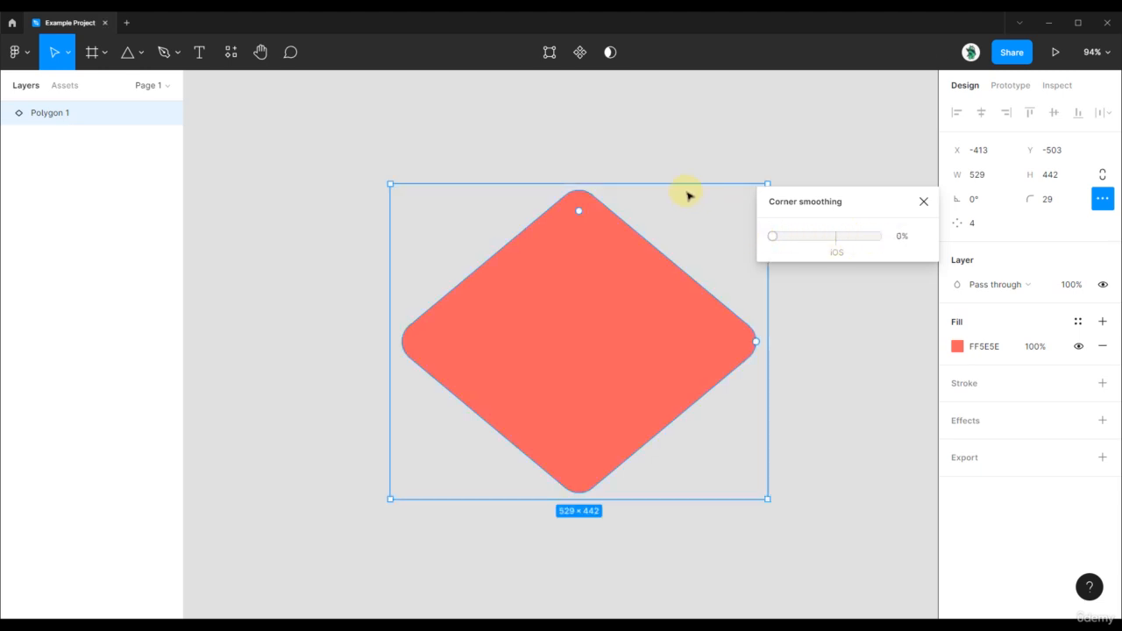
# Set the diamond's corner smoothing to 100% while examining its upper corner up close, and deselect the shape
pyautogui.click(596, 178)
pyautogui.scroll(10, 544, 203)
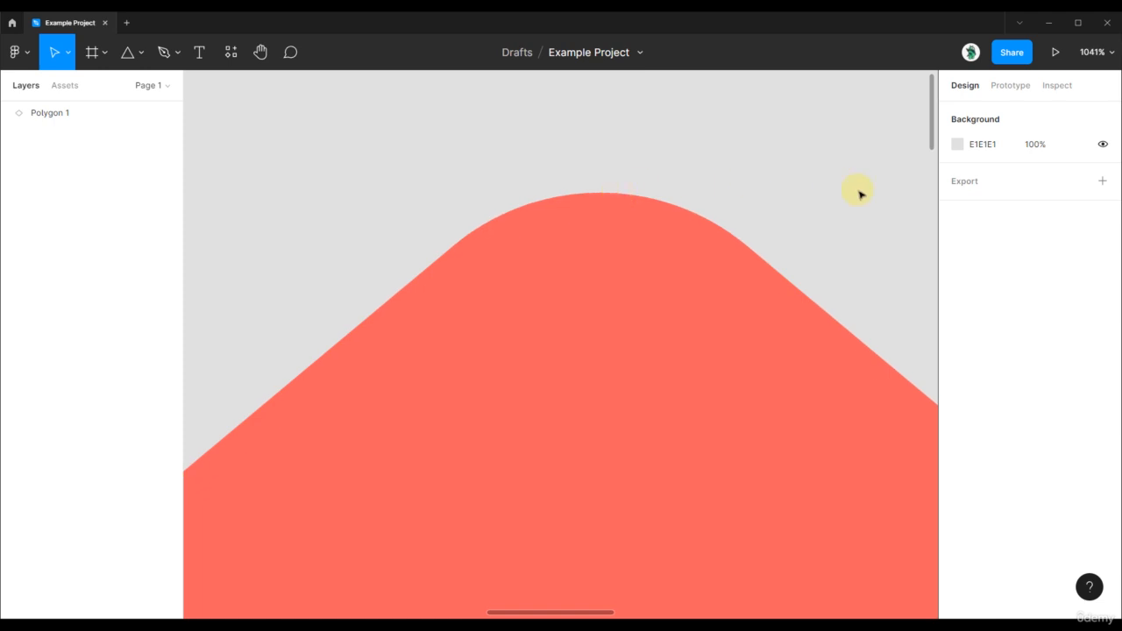
pyautogui.click(741, 241)
pyautogui.click(1104, 202)
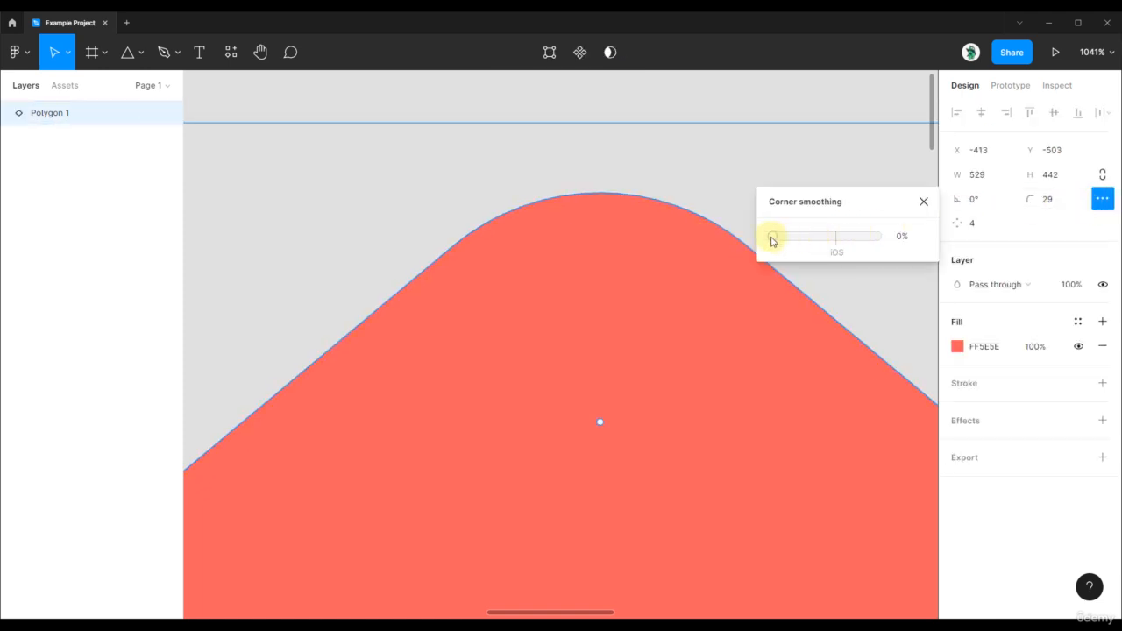
pyautogui.moveTo(772, 241); pyautogui.dragTo(902, 240)
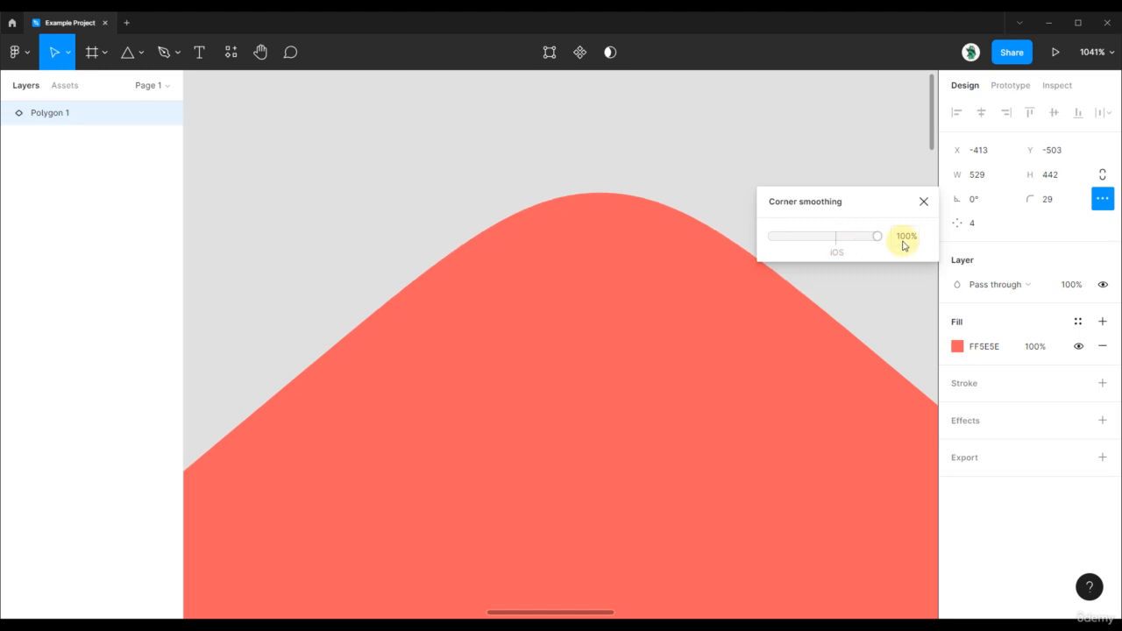
pyautogui.scroll(-10, 656, 283)
pyautogui.click(782, 243)
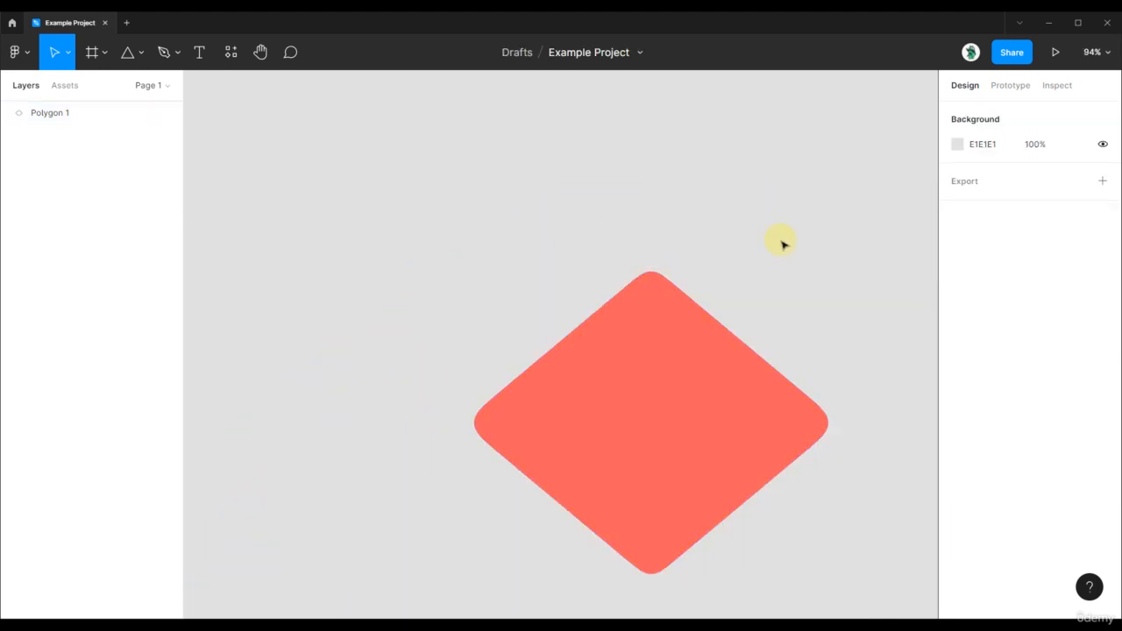
# Set the rounded diamond's side count to 3 to turn it into a triangle
pyautogui.scroll(-3, 727, 132)
pyautogui.hscroll(2, 727, 133)
pyautogui.moveTo(428, 114); pyautogui.dragTo(683, 363)
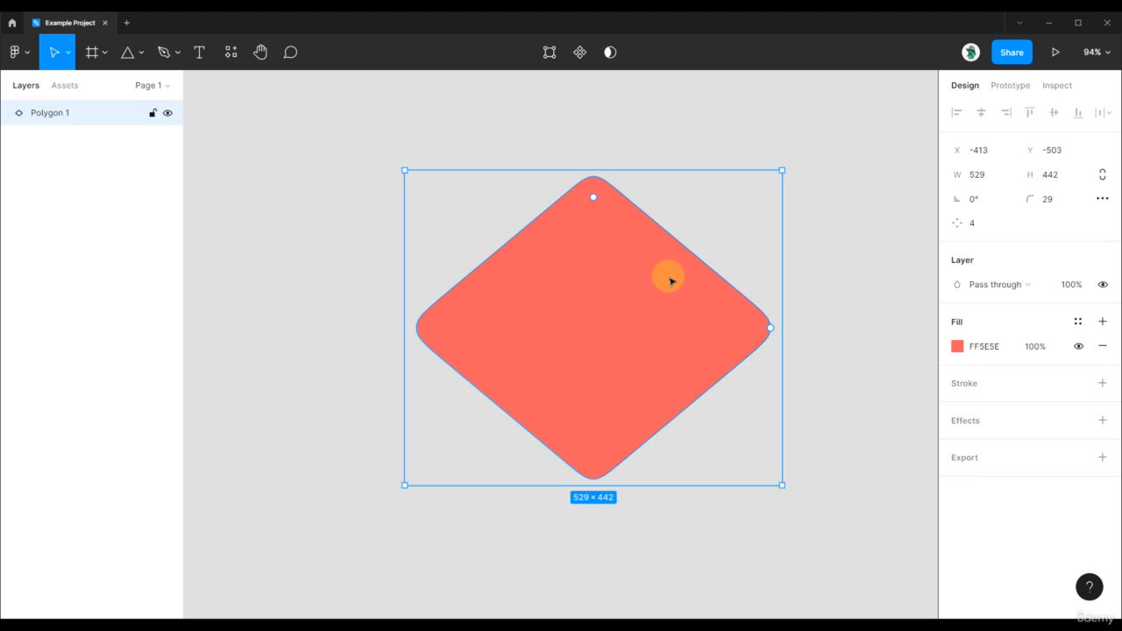
pyautogui.click(988, 230)
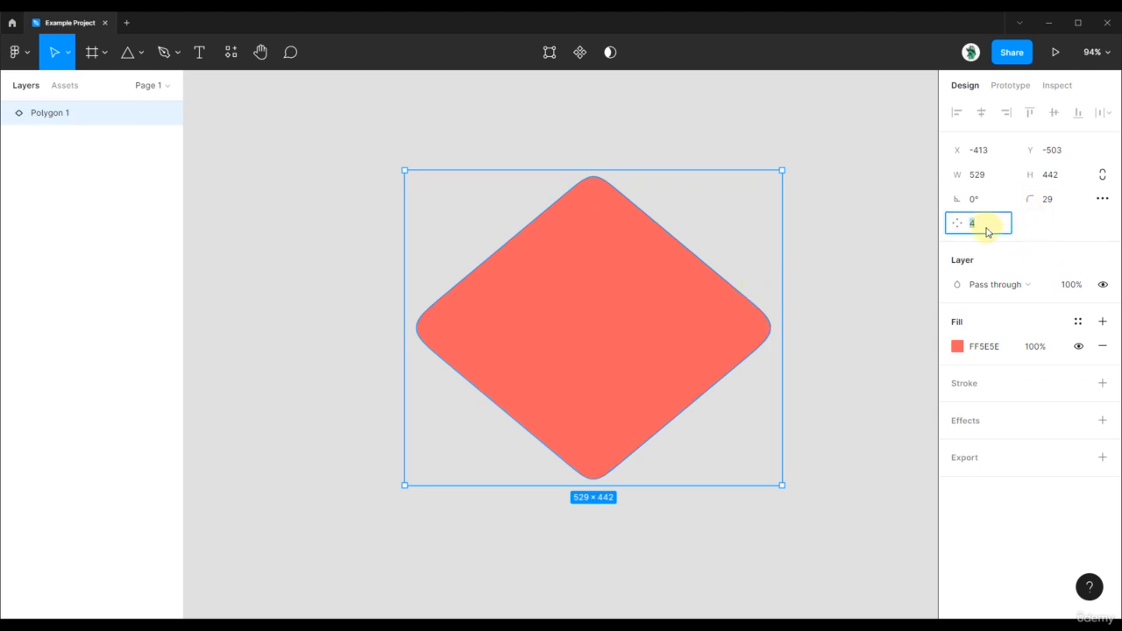
pyautogui.write('3')
pyautogui.press('Return')
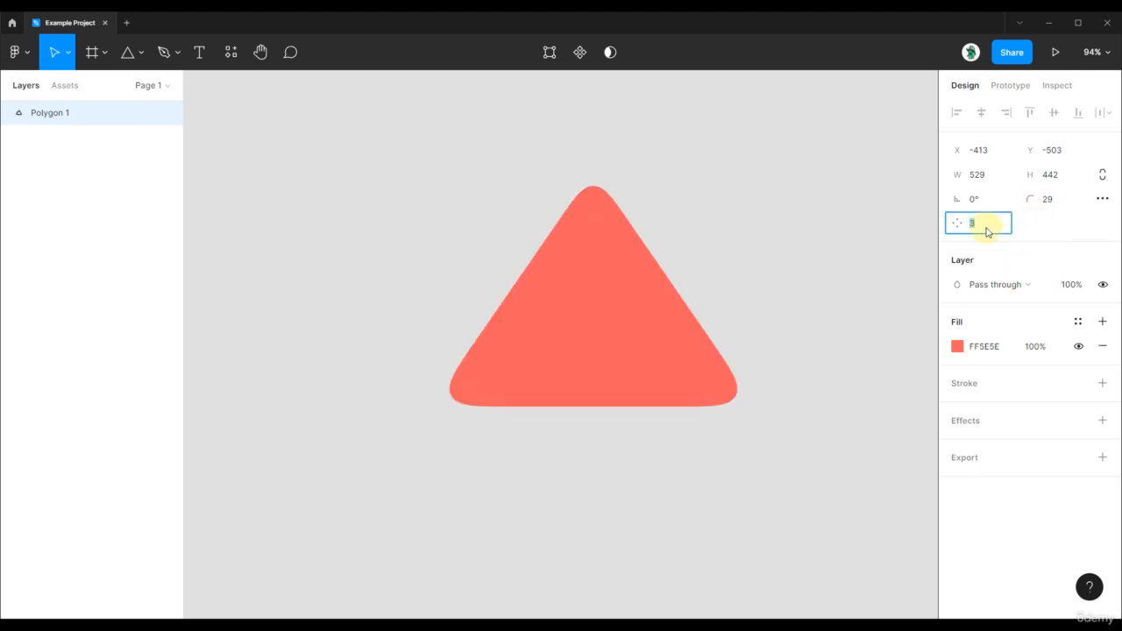
# Stretch the rounded triangle's bounding box downward to a height of about 458
pyautogui.click(751, 143)
pyautogui.moveTo(760, 123); pyautogui.dragTo(466, 386)
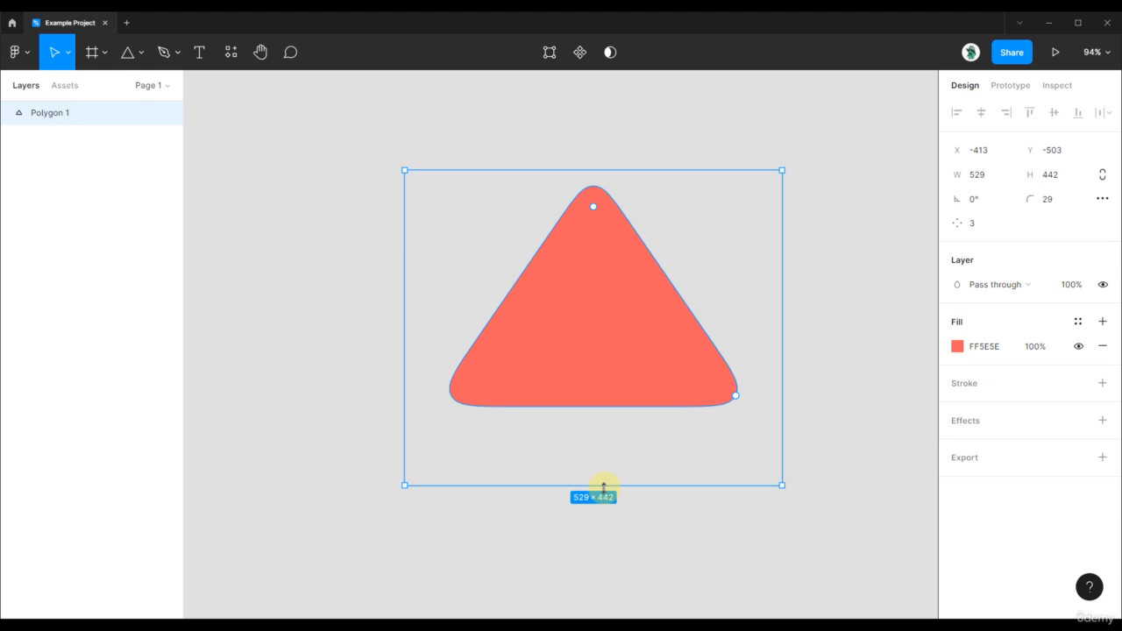
pyautogui.moveTo(604, 485); pyautogui.dragTo(575, 496)
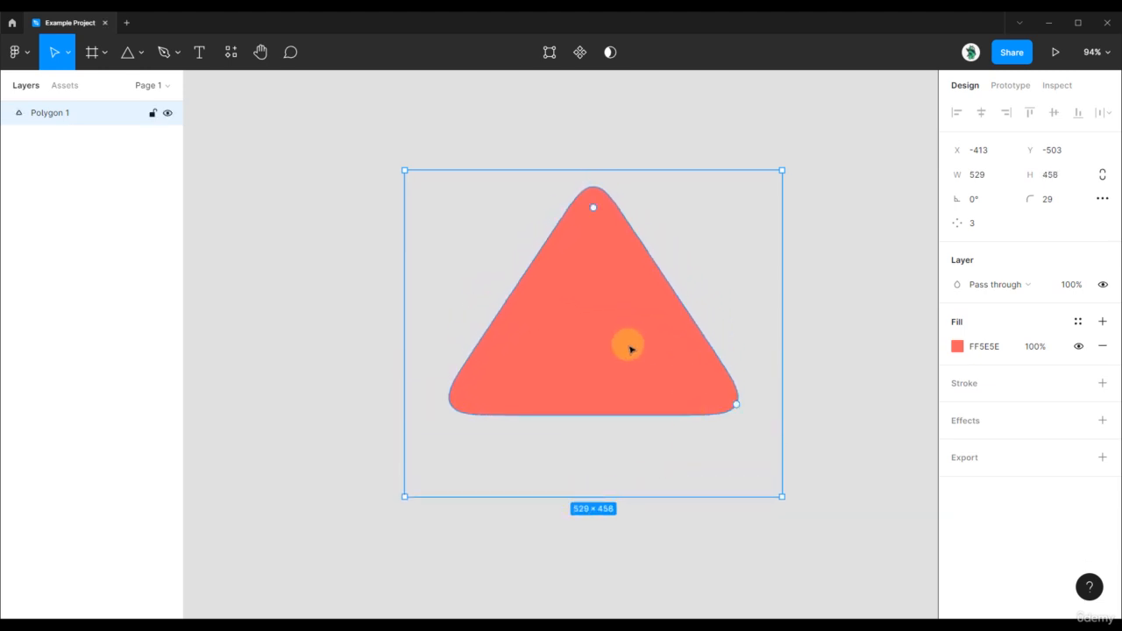
# Flatten the rounded triangle so its bounding box fits the shape, and shrink it into a narrower, lower triangle
pyautogui.rightClick(577, 301)
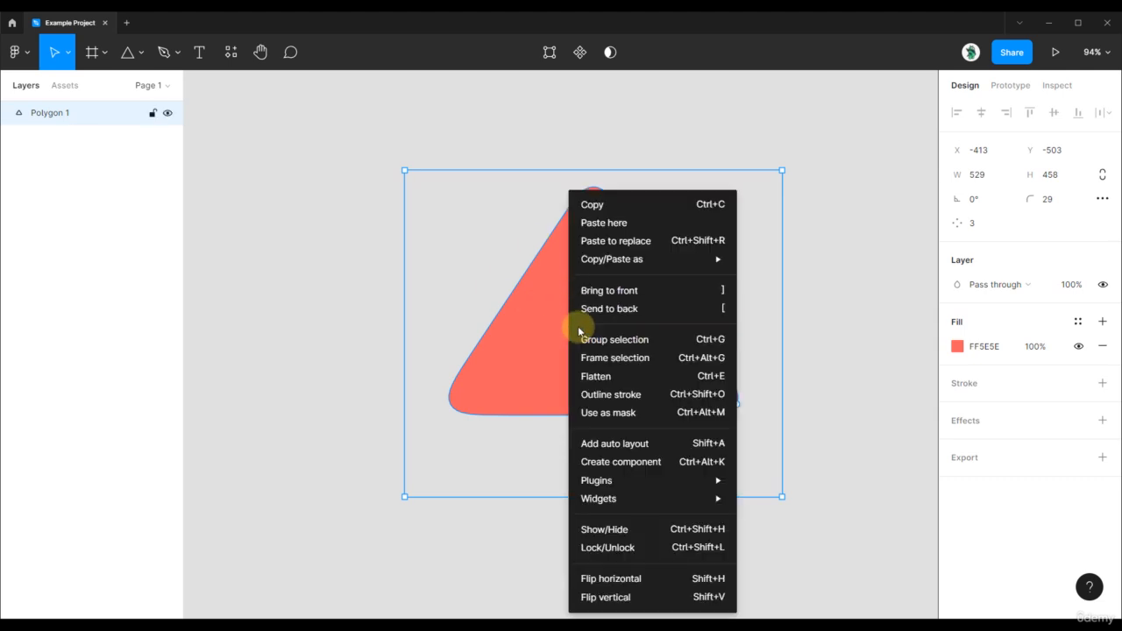
pyautogui.click(615, 384)
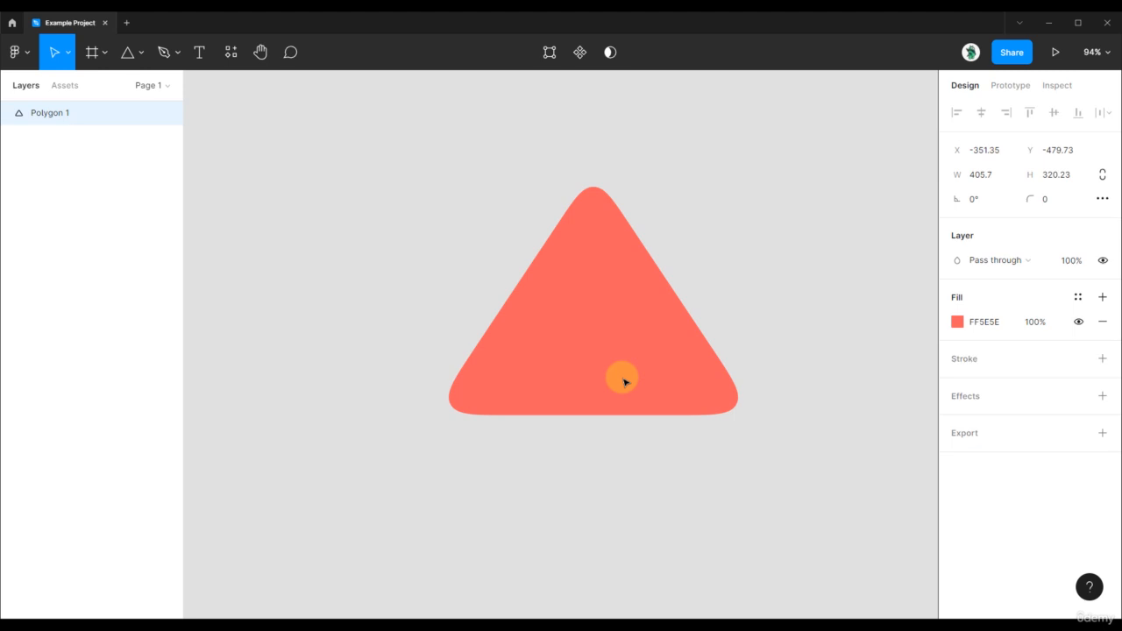
pyautogui.click(778, 299)
pyautogui.moveTo(802, 262); pyautogui.dragTo(558, 370)
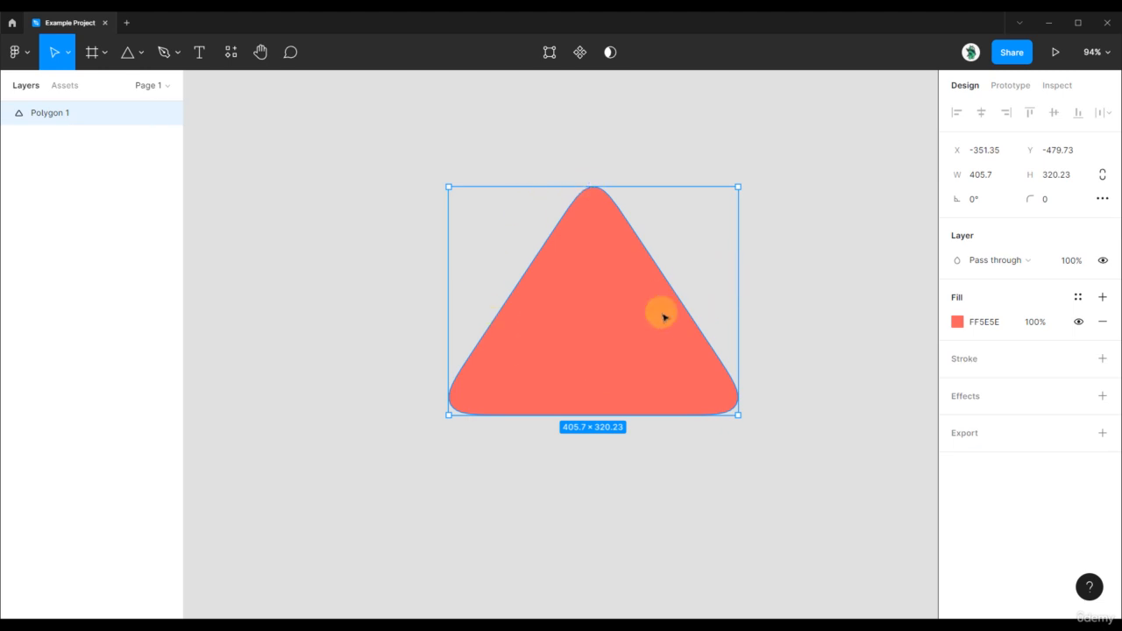
pyautogui.moveTo(741, 415); pyautogui.dragTo(588, 231)
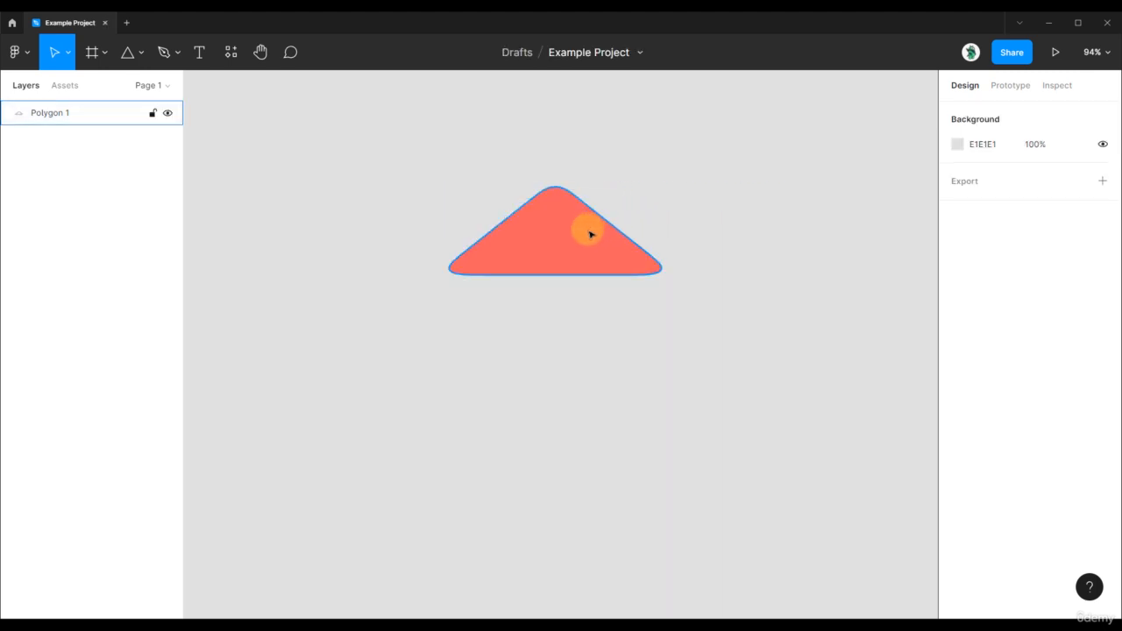
# Delete the rounded triangle and draw a star of about 306 × 306 near the middle of the canvas
pyautogui.moveTo(729, 321); pyautogui.dragTo(447, 161)
pyautogui.press('Delete')
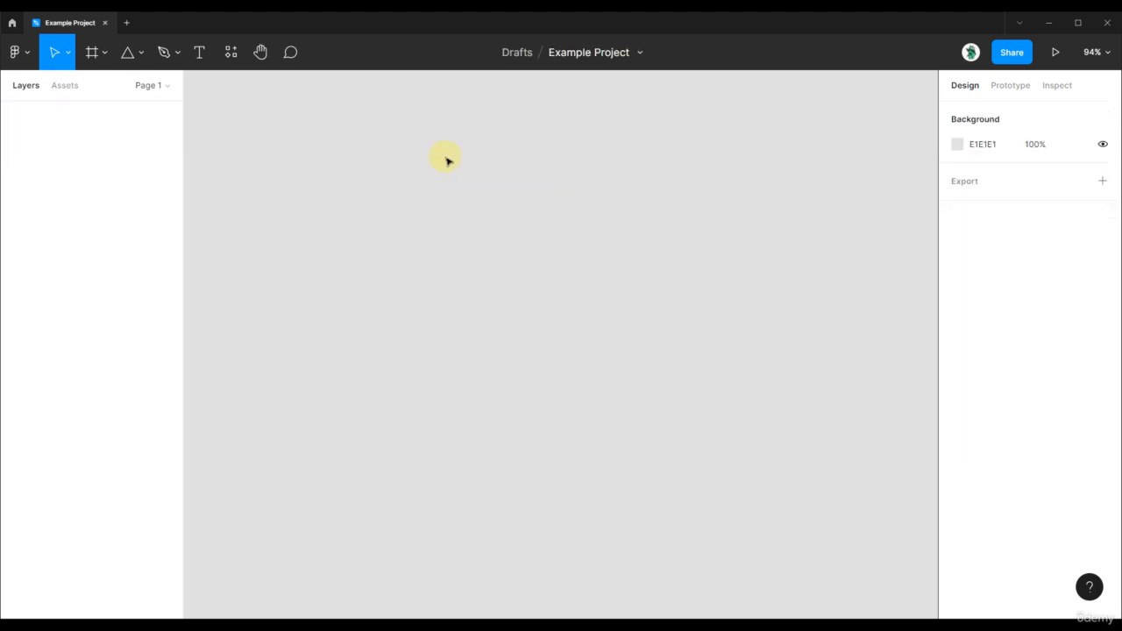
pyautogui.click(140, 53)
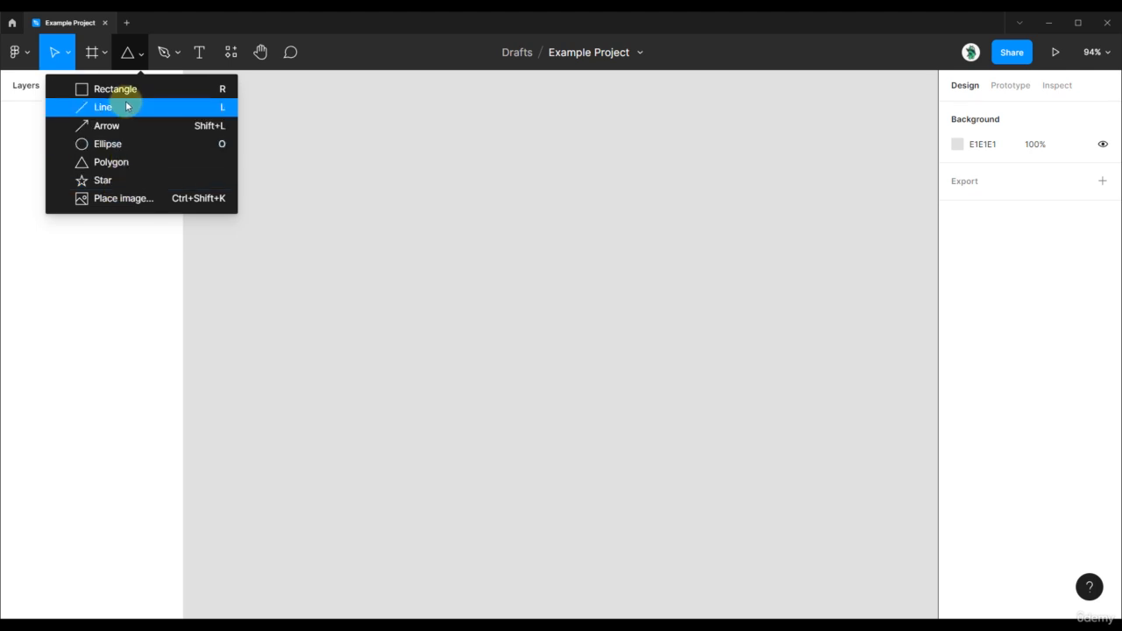
pyautogui.click(115, 184)
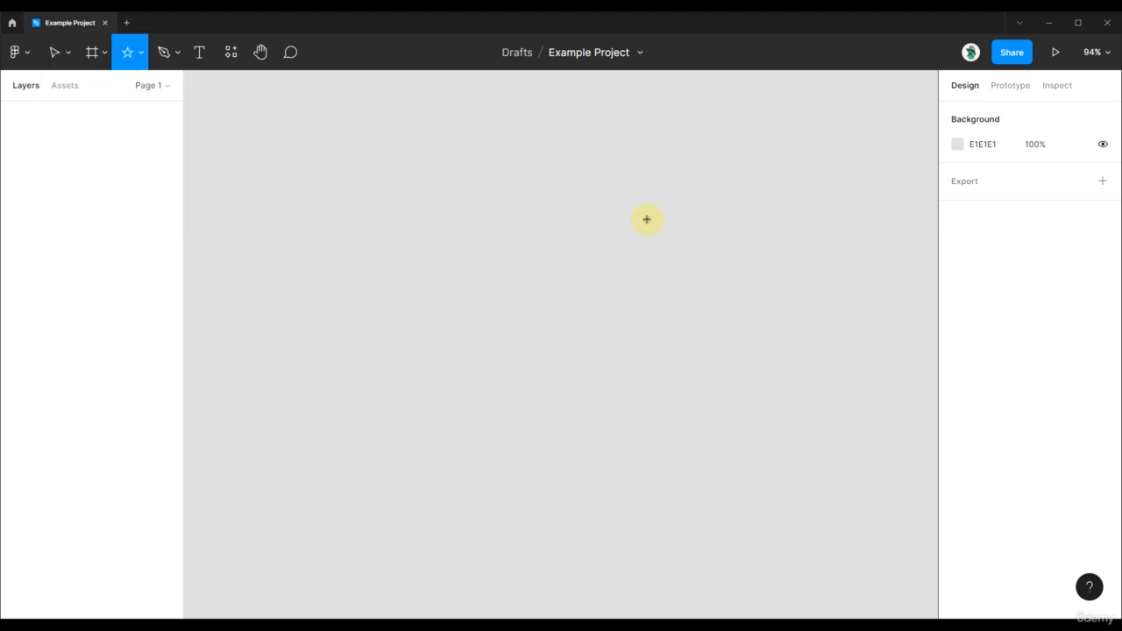
pyautogui.moveTo(485, 203); pyautogui.dragTo(699, 415)
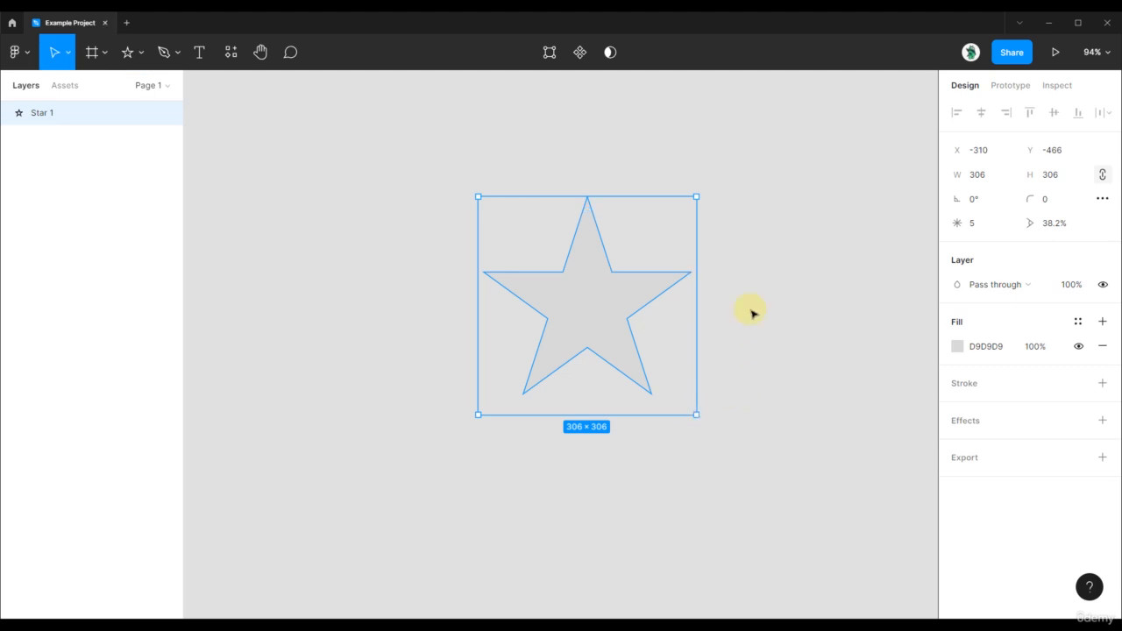
# Fill the star with the red colour FF5454 and deselect it
pyautogui.click(957, 346)
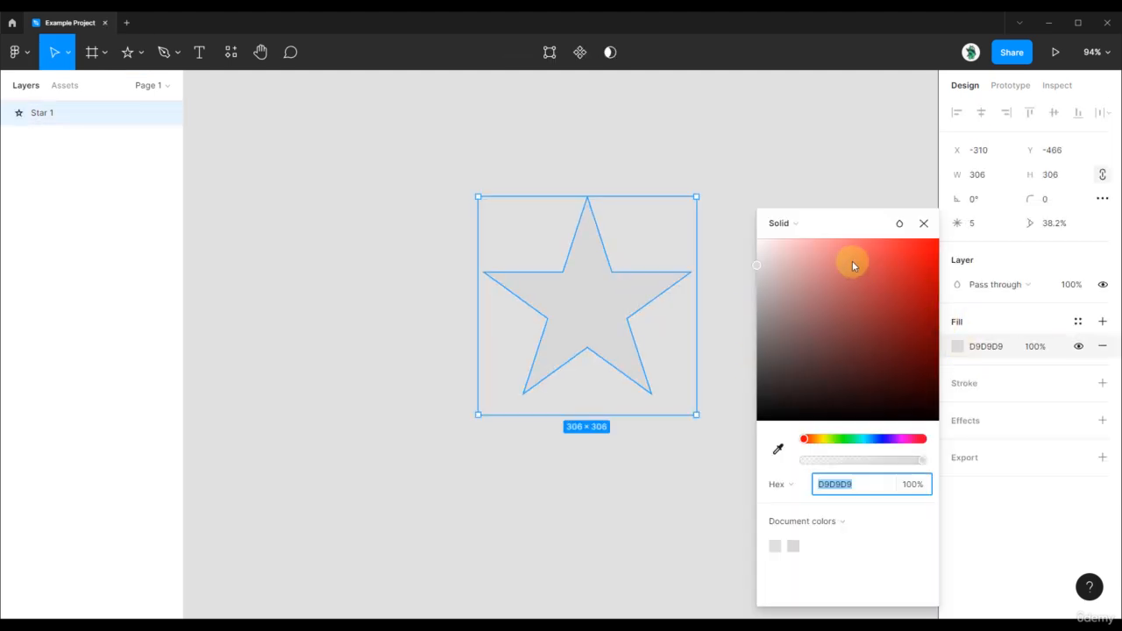
pyautogui.moveTo(852, 260); pyautogui.dragTo(880, 235)
pyautogui.click(725, 228)
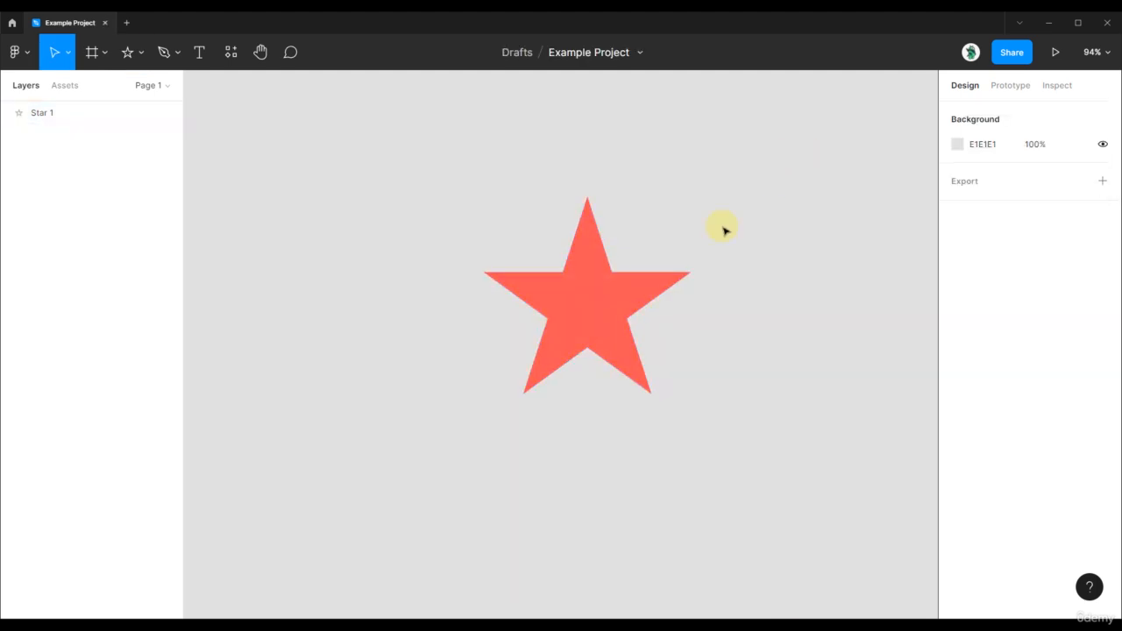
# Raise the red star's point count step by step to 11, and bring it back to 10
pyautogui.click(651, 279)
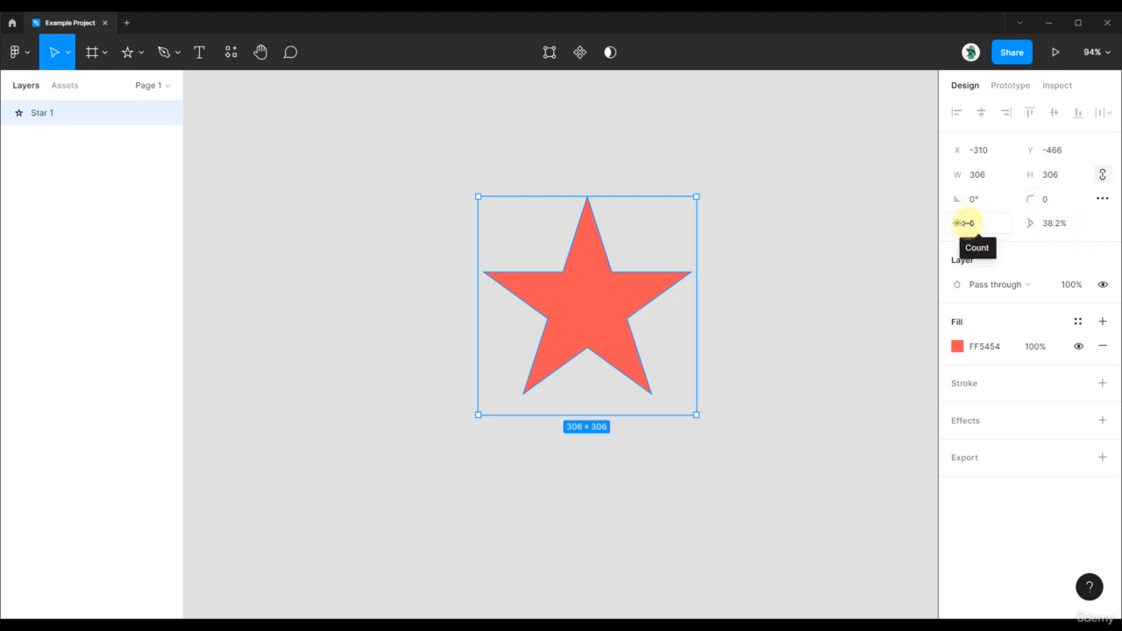
pyautogui.click(971, 223)
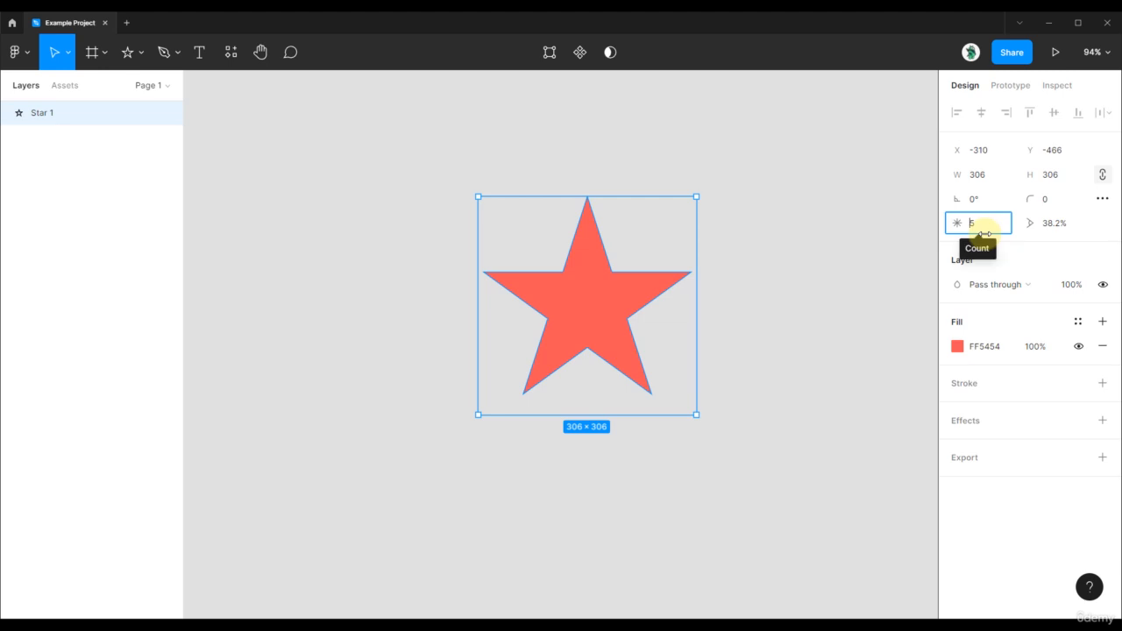
pyautogui.press('Down')
pyautogui.press('Up')
pyautogui.press('Up')
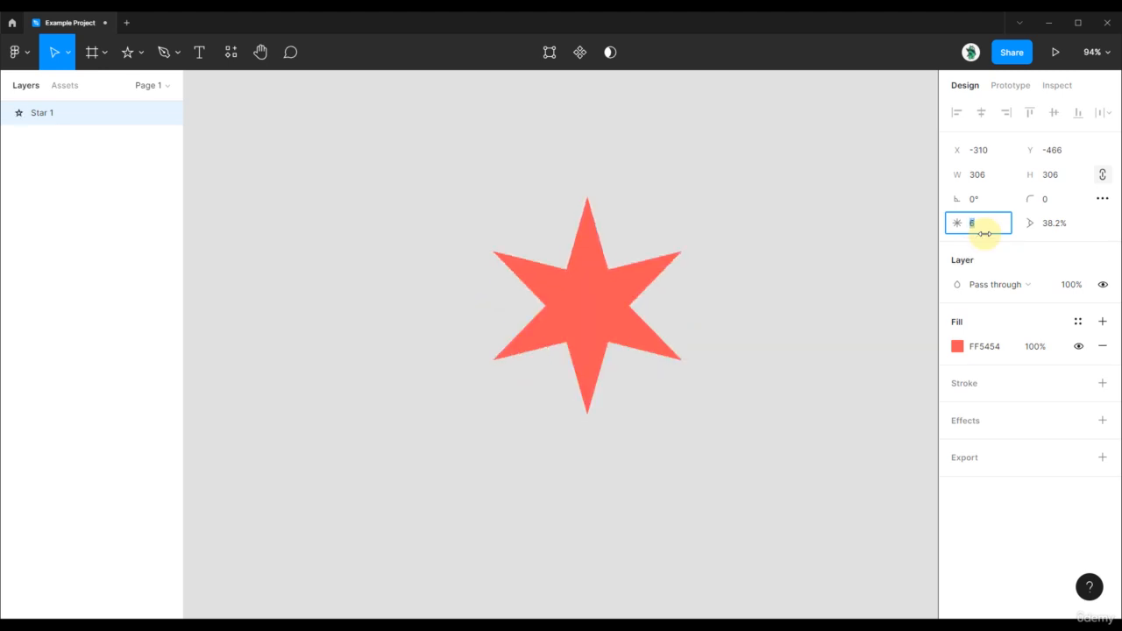
pyautogui.press('Up')
pyautogui.press('Up')
pyautogui.press('Up')
pyautogui.press('Up')
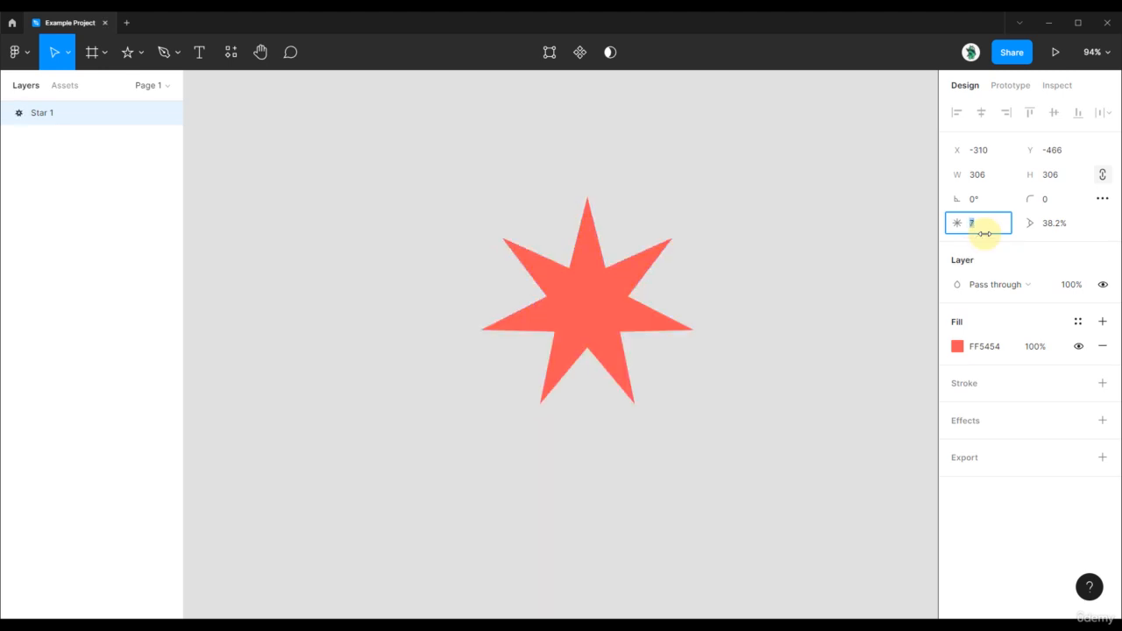
pyautogui.press('Up')
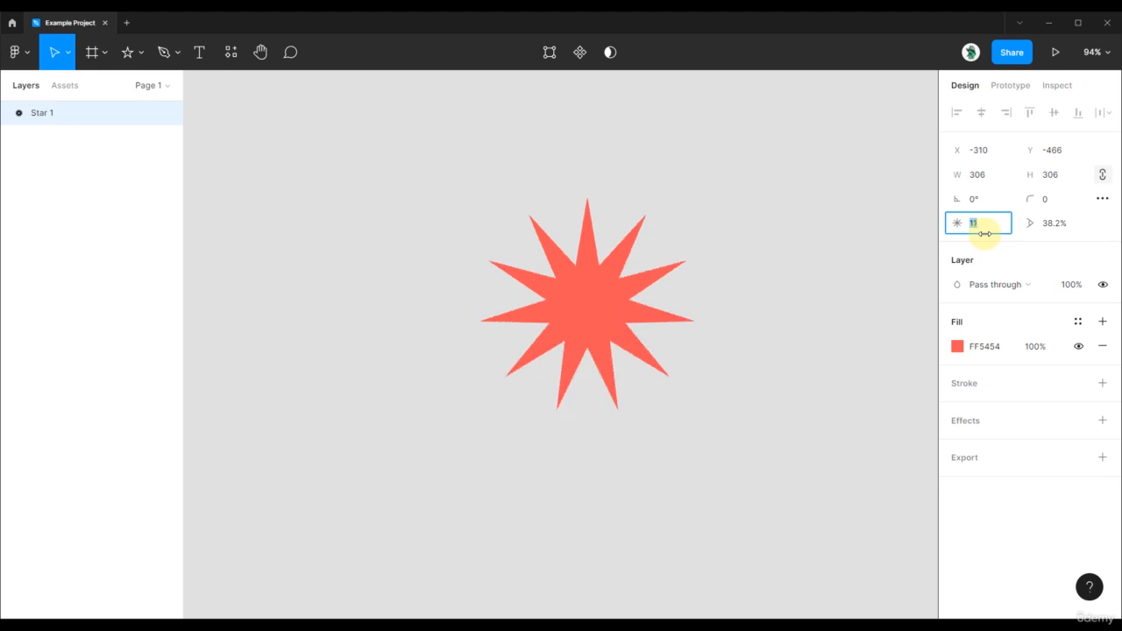
pyautogui.press('Down')
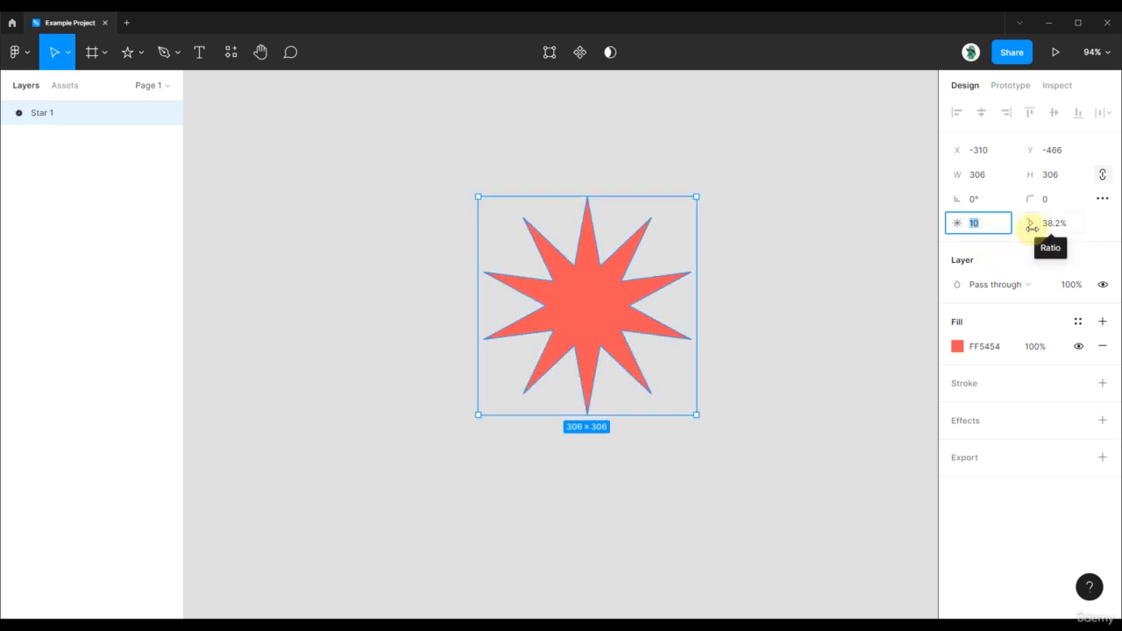
# Set the star's point count to 5 and its ratio to about 44.7%
pyautogui.moveTo(1032, 226); pyautogui.dragTo(1091, 226)
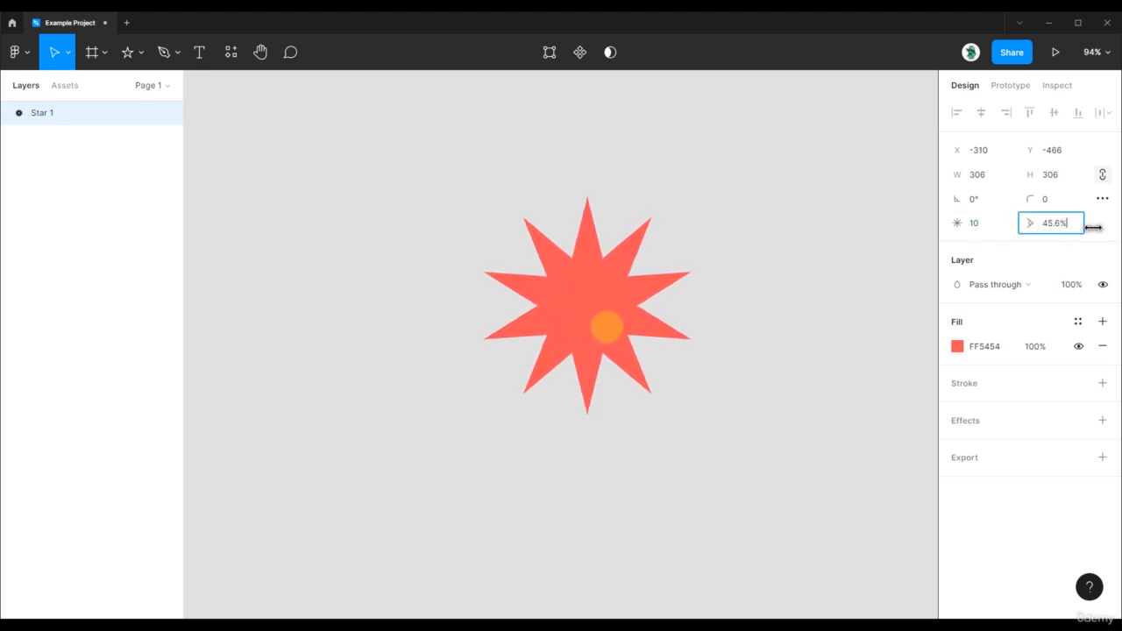
pyautogui.click(976, 225)
pyautogui.write('5')
pyautogui.press('Return')
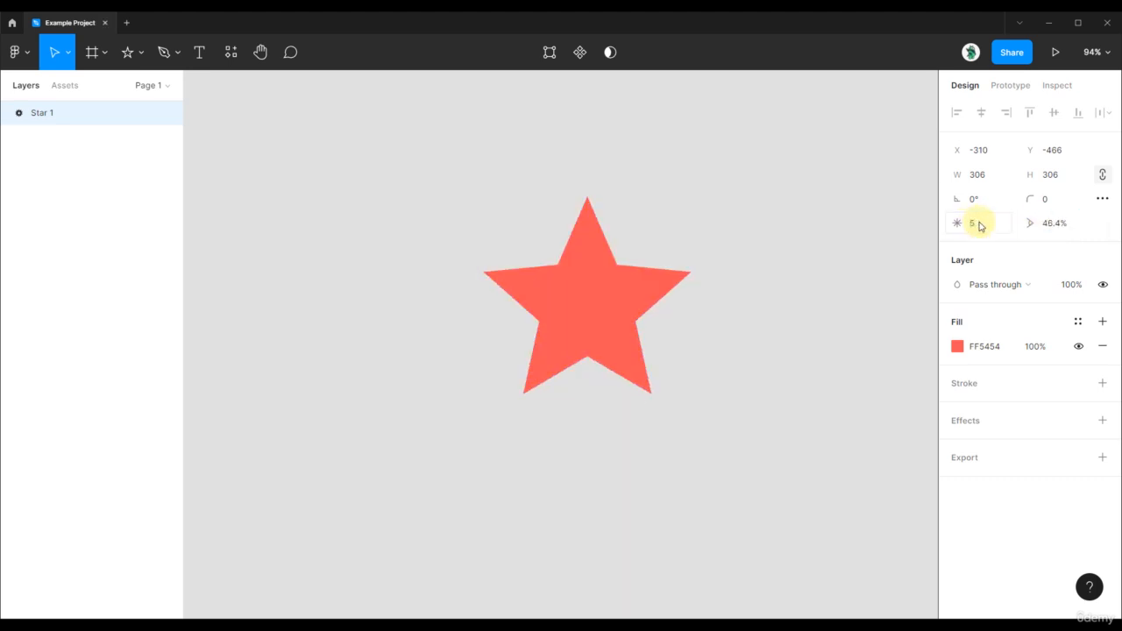
pyautogui.moveTo(1032, 226)
pyautogui.mouseDown()
pyautogui.moveTo(877, 218)
pyautogui.moveTo(1045, 224)
pyautogui.mouseUp()
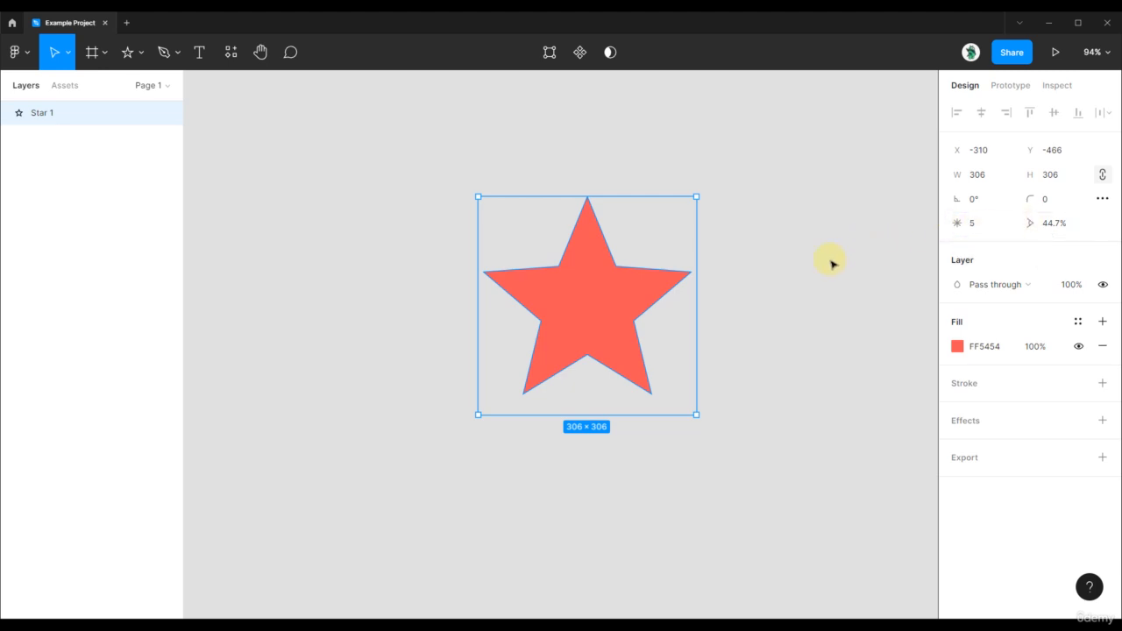
# Flatten the five-pointed star so its bounding box fits the shape tightly
pyautogui.scroll(-2, 751, 205)
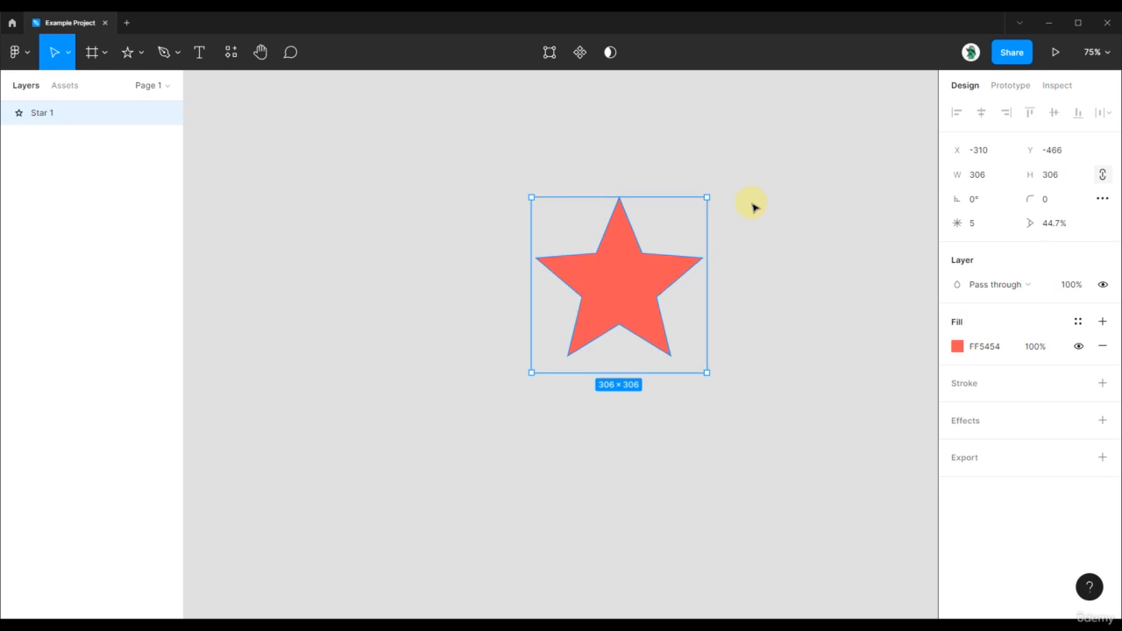
pyautogui.scroll(2, 617, 303)
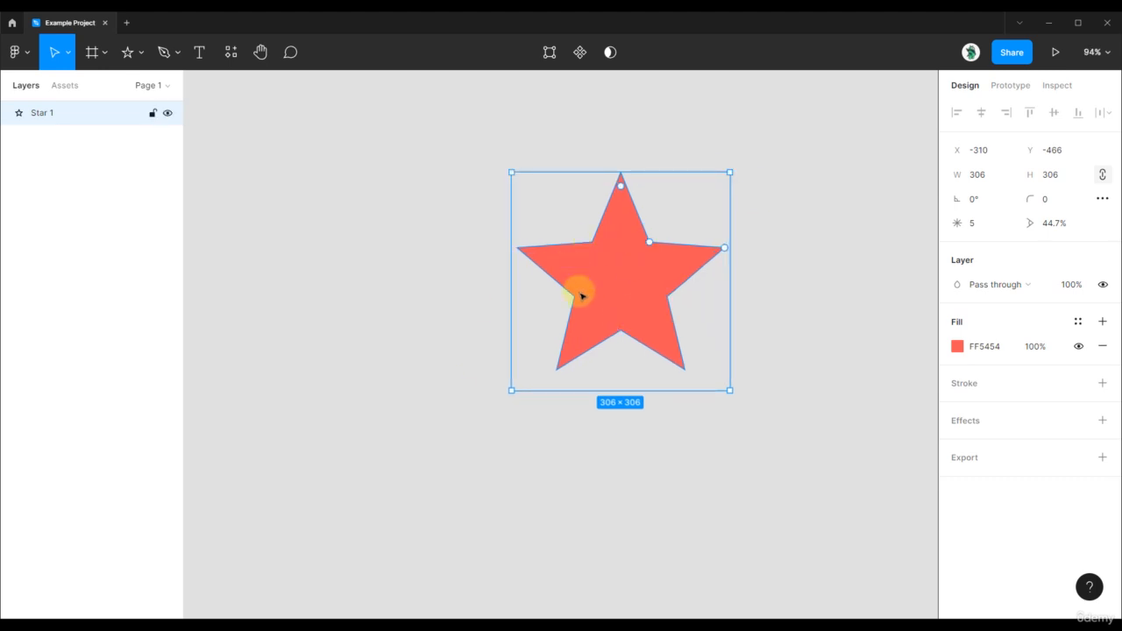
pyautogui.rightClick(654, 290)
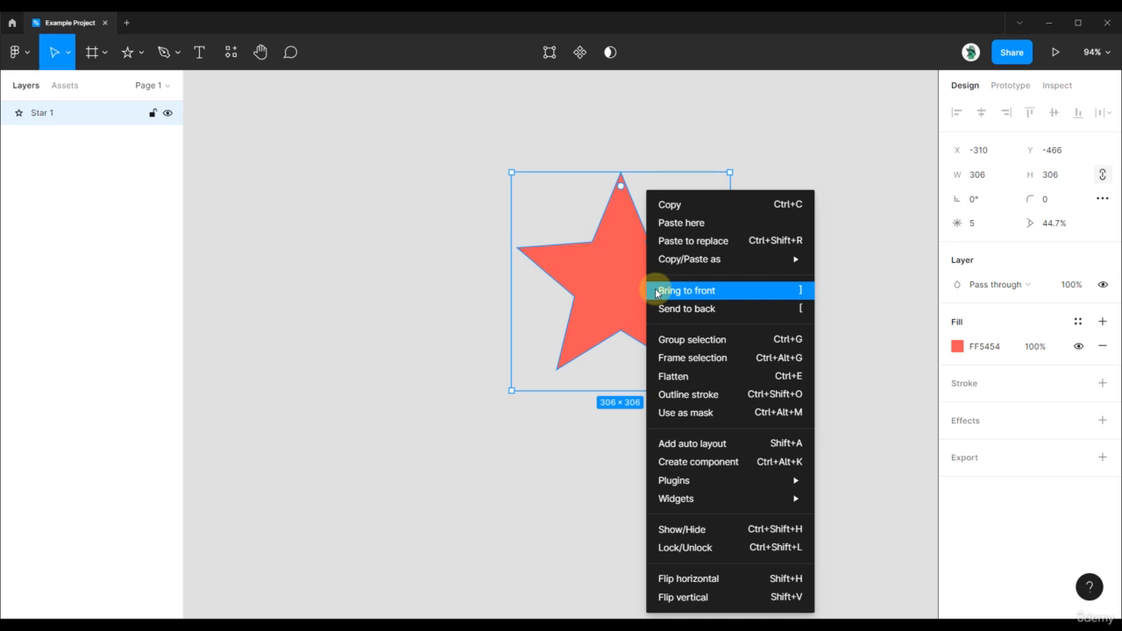
pyautogui.click(673, 376)
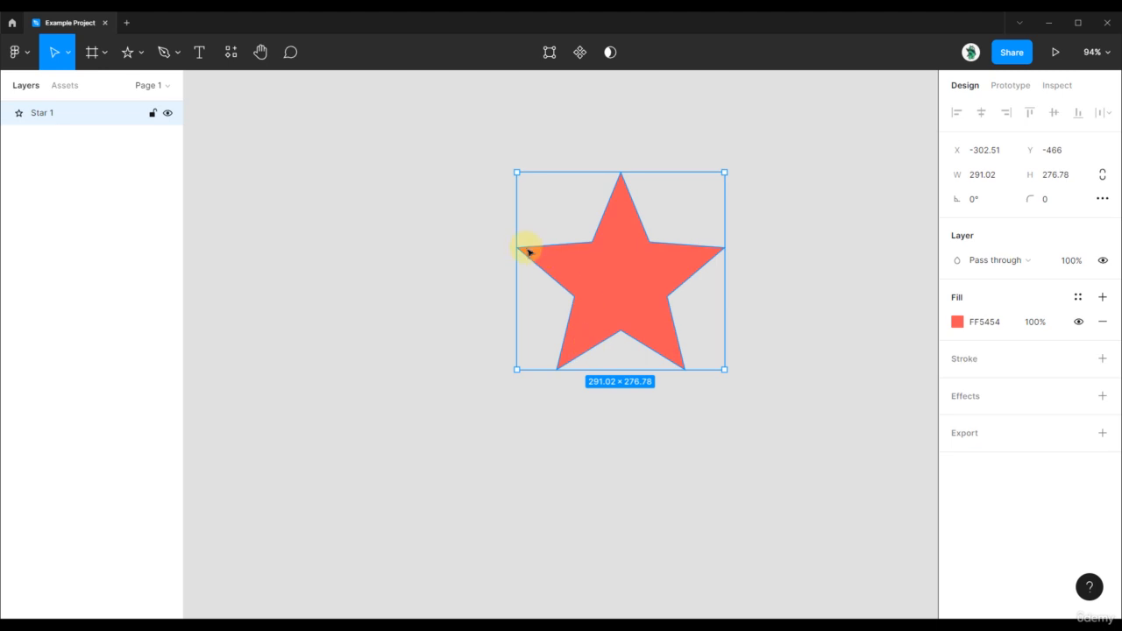
# Shrink the flattened star to about 169 × 160 and move it to X -321, Y -445
pyautogui.moveTo(724, 369); pyautogui.dragTo(637, 276)
pyautogui.click(619, 243)
pyautogui.moveTo(601, 230); pyautogui.dragTo(588, 246)
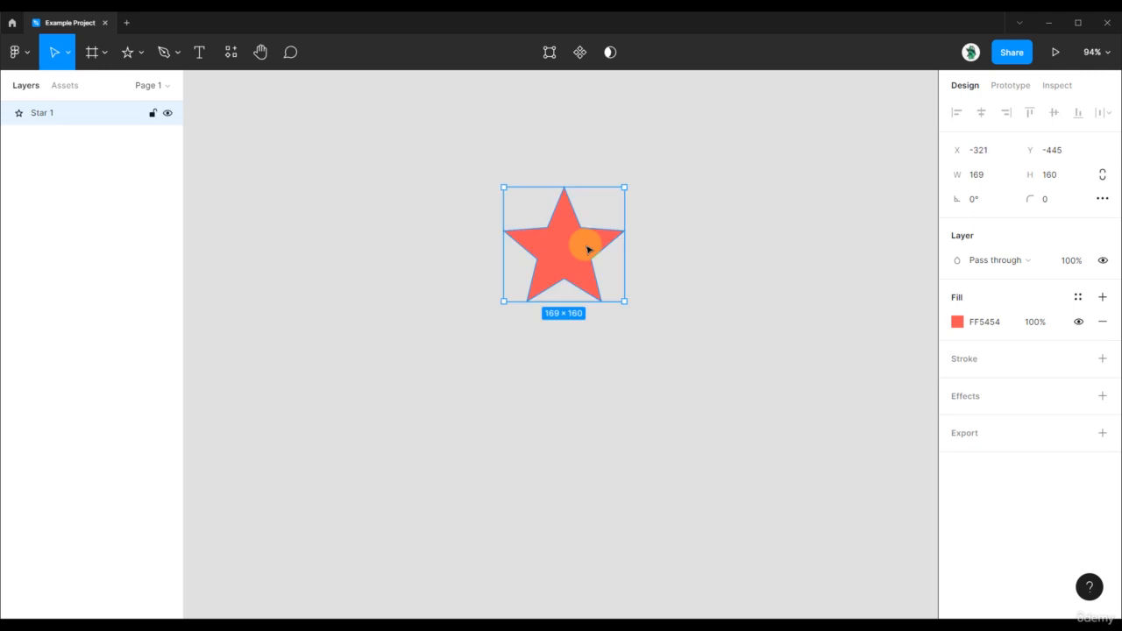
# Open the list of shape tools
pyautogui.click(142, 53)
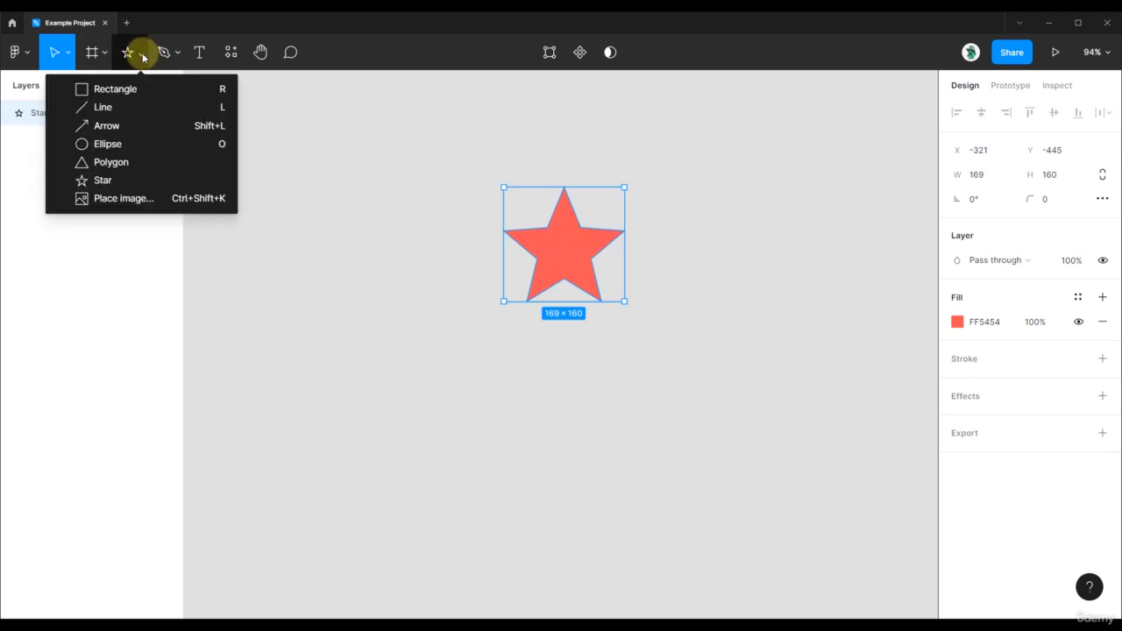